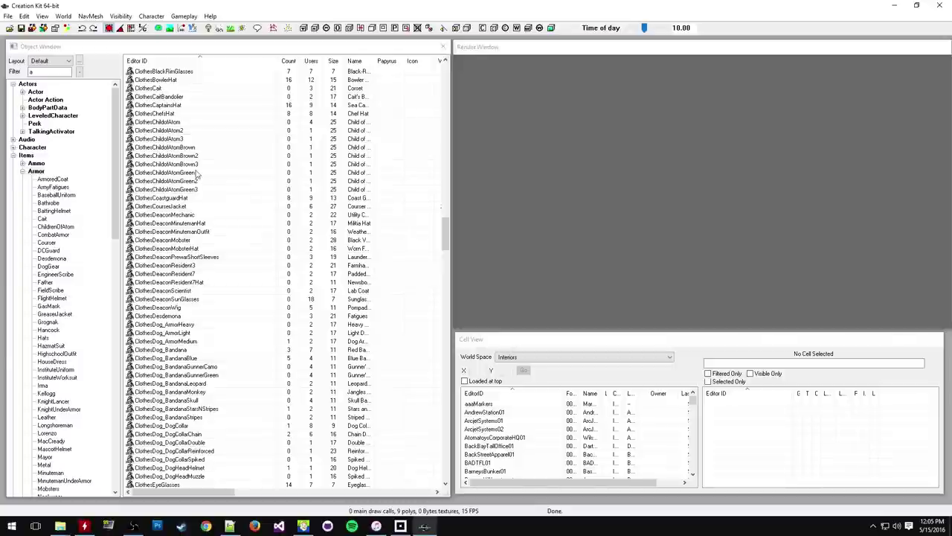
Step: Filter the Armor objects by "glass" to find the glasses items
click(50, 72)
key(BackSpace)
text(glass)
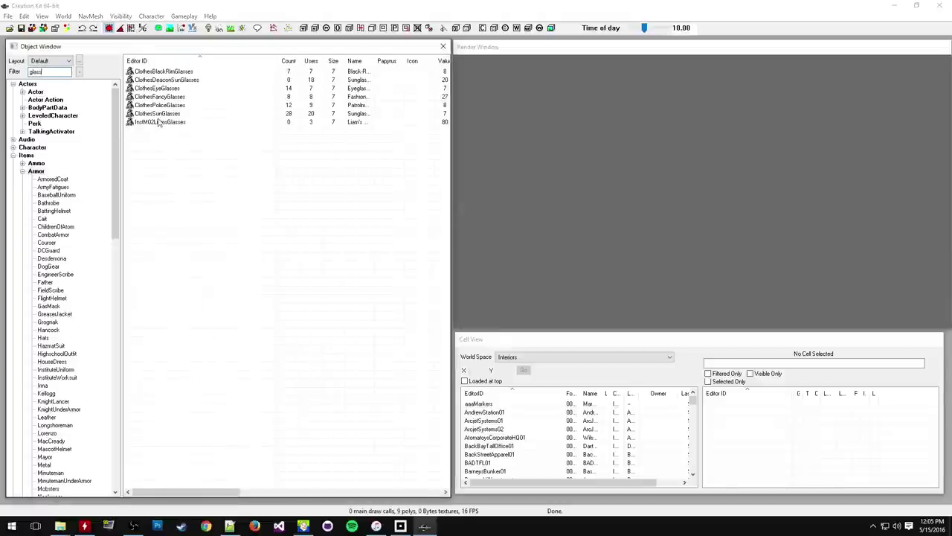
click(158, 123)
click(158, 114)
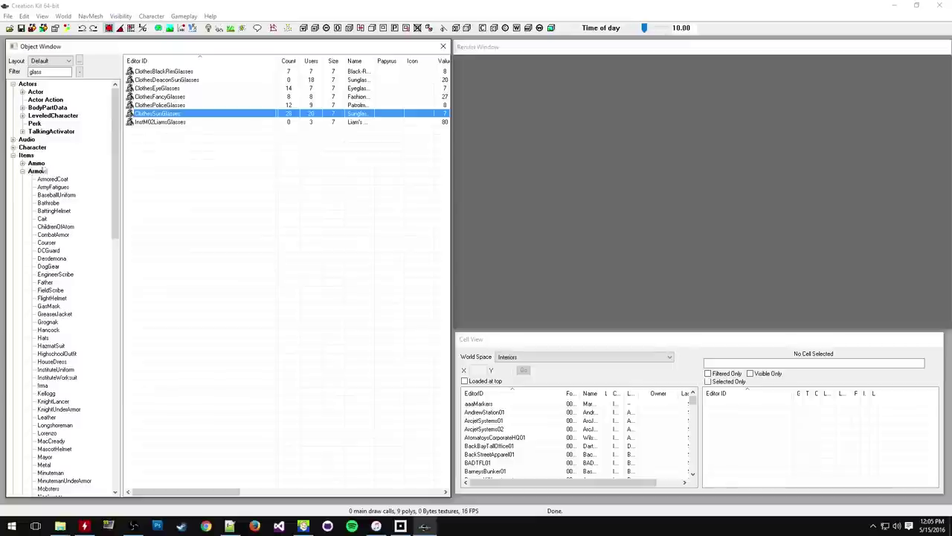
click(28, 155)
click(37, 171)
click(51, 72)
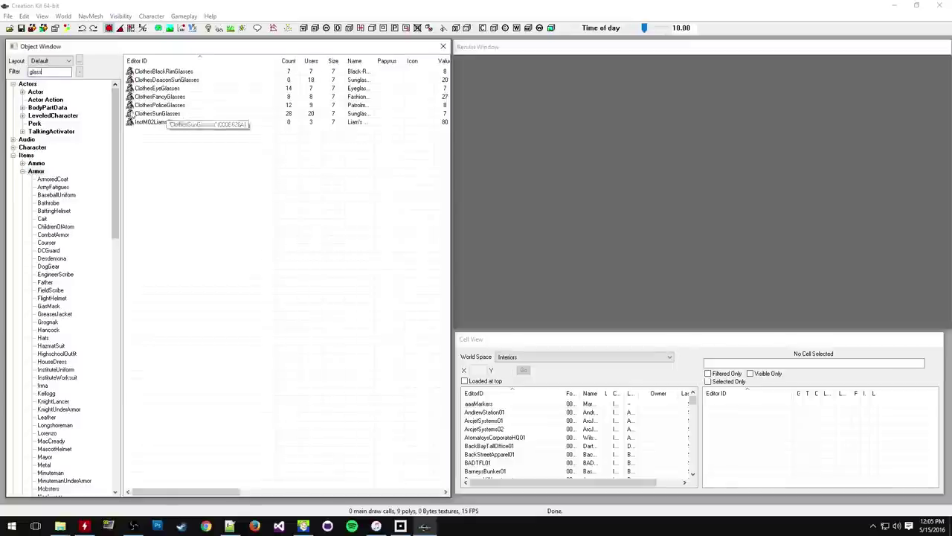
Step: Duplicate the ClothesPoliceGlasses armor object
click(181, 105)
right_click(182, 106)
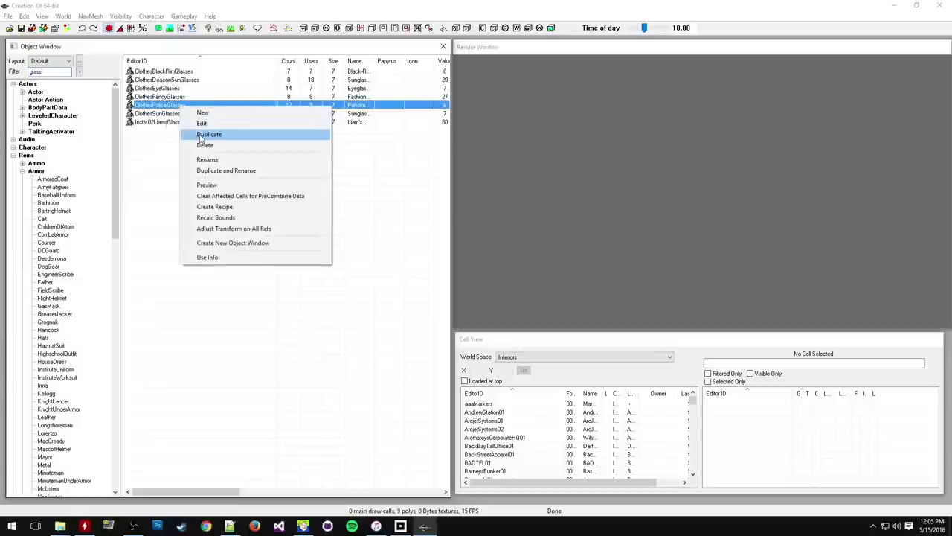
click(199, 134)
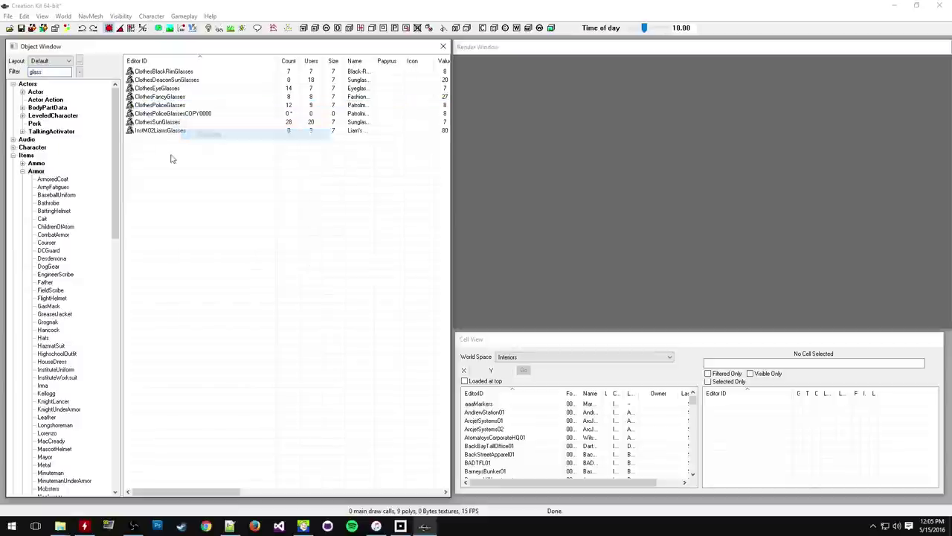
Step: Open the duplicated police glasses for editing, set the ID to SharpshooterSunglasses and the name to "Sharpshooter Sunglasses"
right_click(186, 114)
click(195, 127)
drag(360, 101, 250, 108)
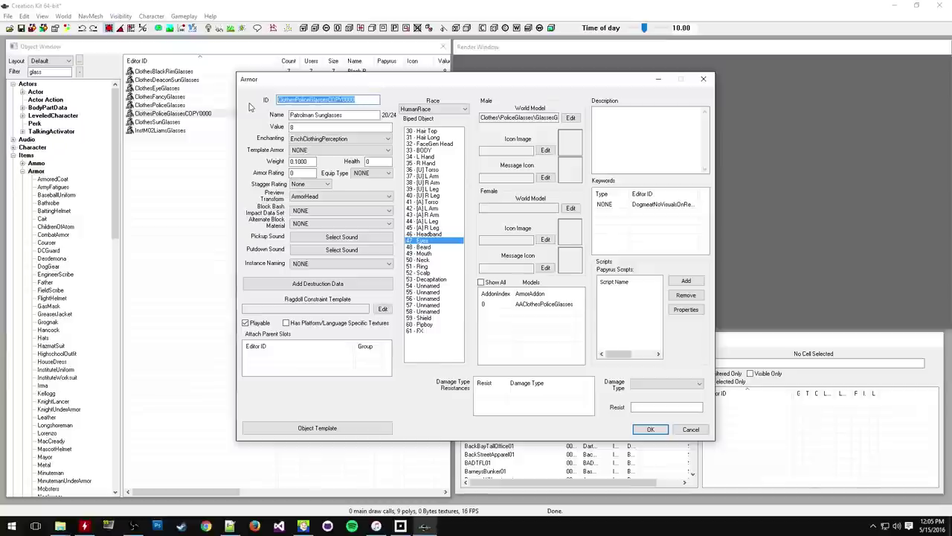
text(P)
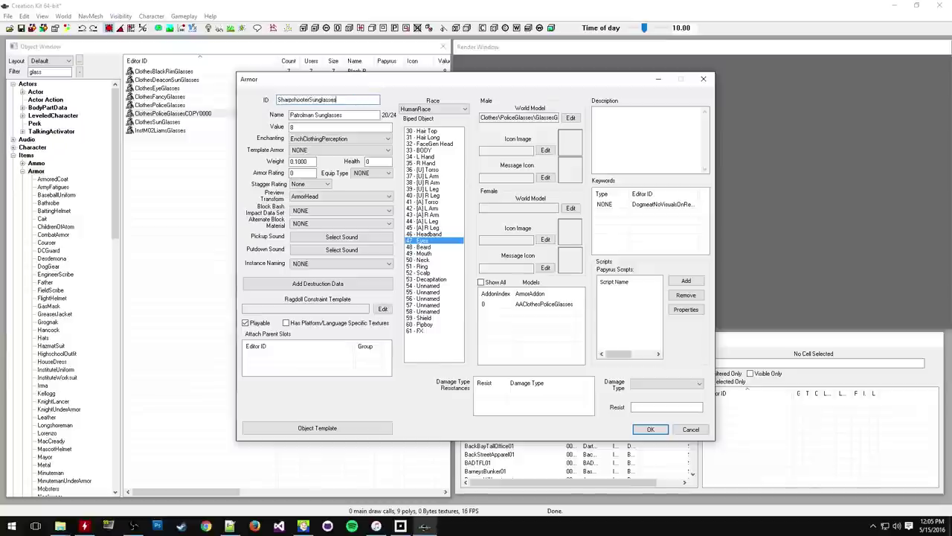
drag(338, 100, 250, 103)
key(ctrl+c)
key(Tab)
key(ctrl+v)
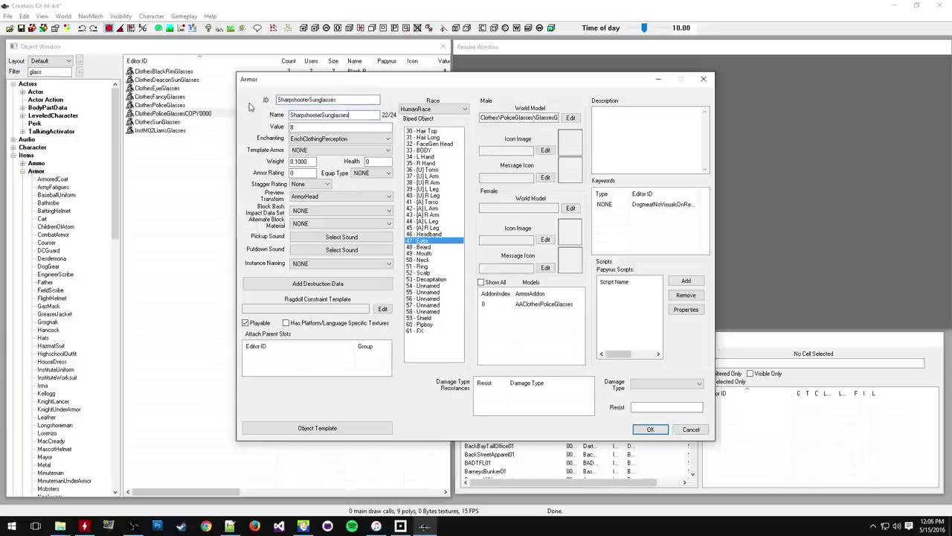
click(321, 115)
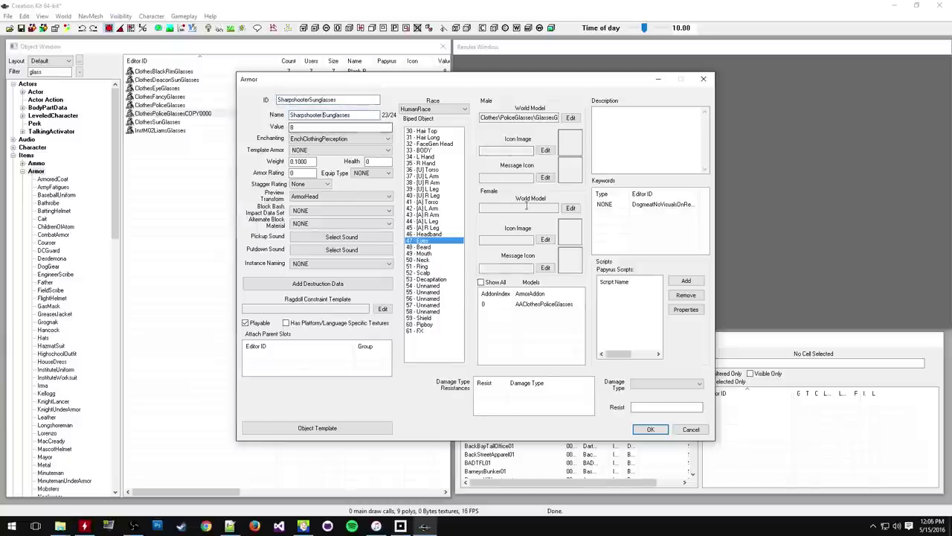
Step: Set the value of the Sharpshooter Sunglasses to 250
key(Tab)
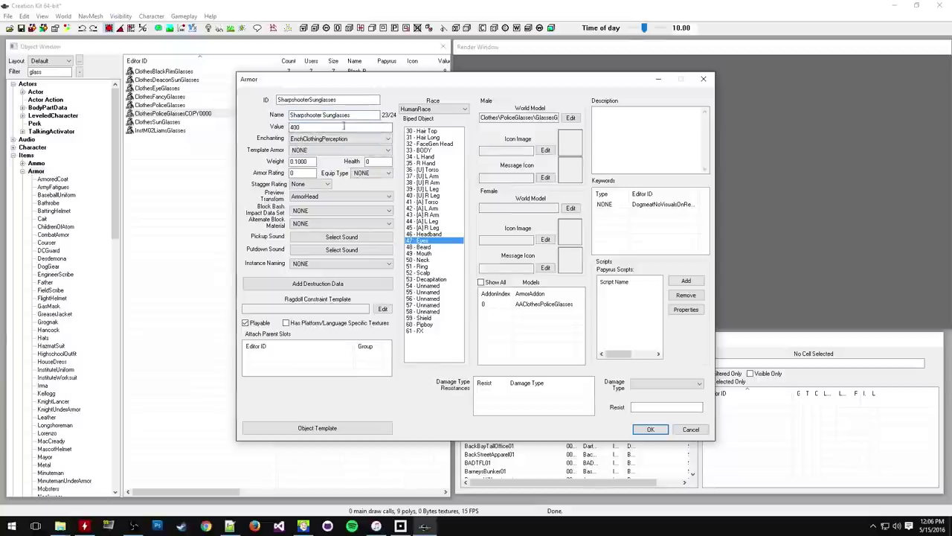
text(40)
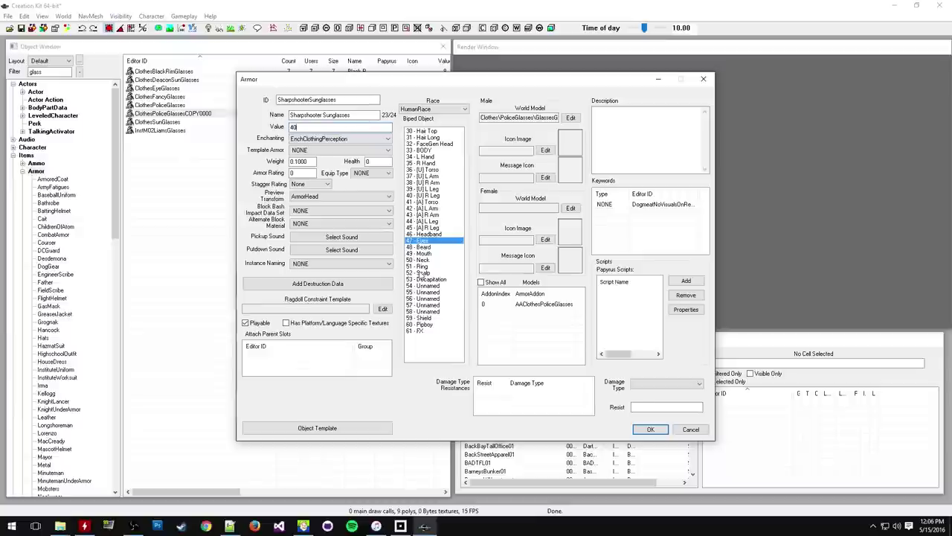
key(BackSpace)
key(BackSpace)
text(250)
Step: Keep EnchClothingPerception as the enchantment and save the sunglasses, renaming the existing form instead of creating a new one
click(351, 140)
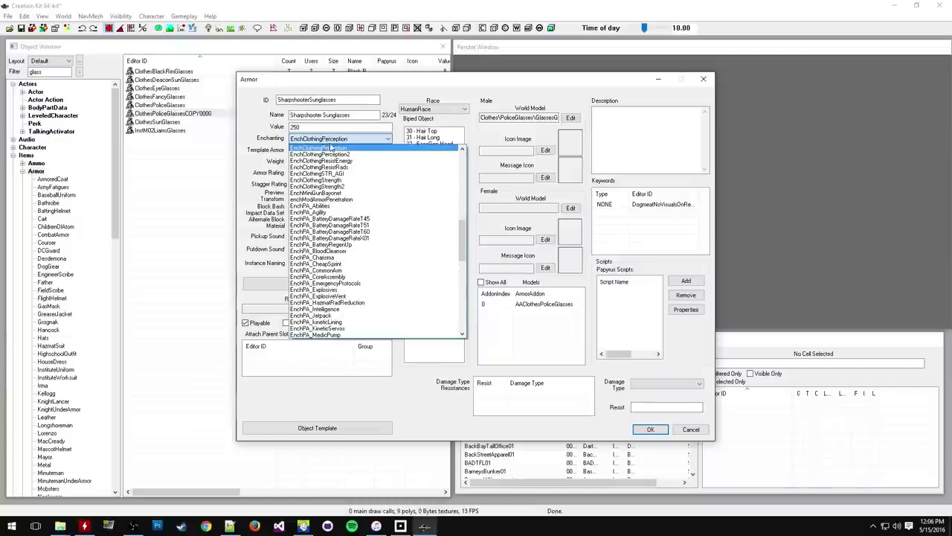
click(332, 148)
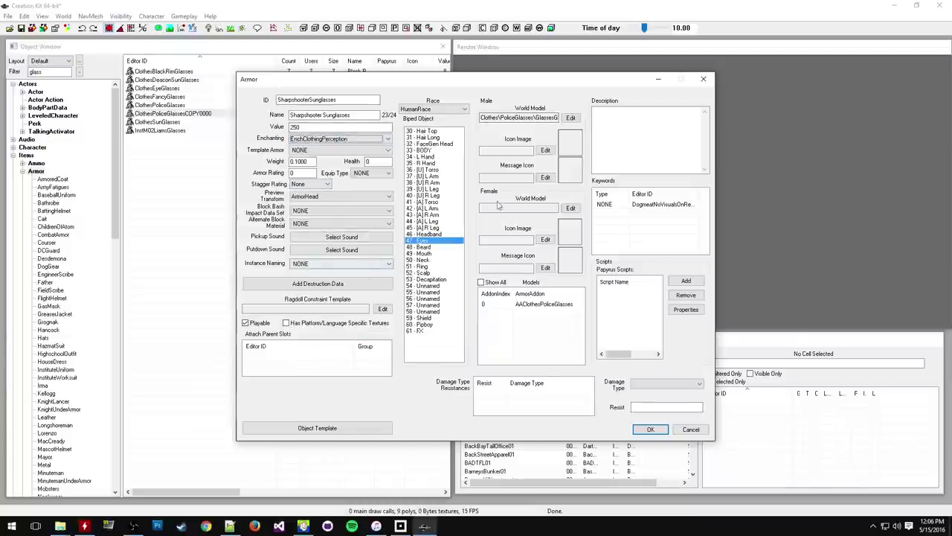
click(650, 430)
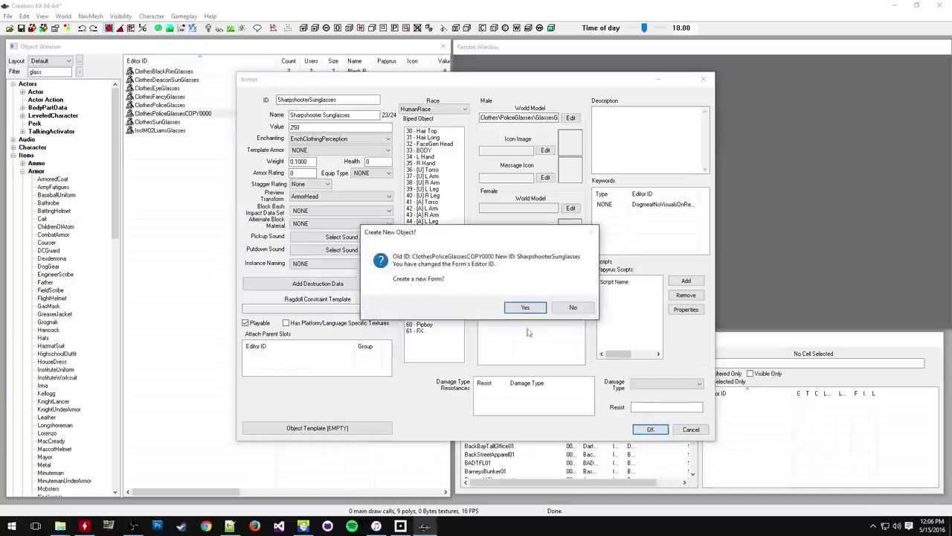
click(572, 308)
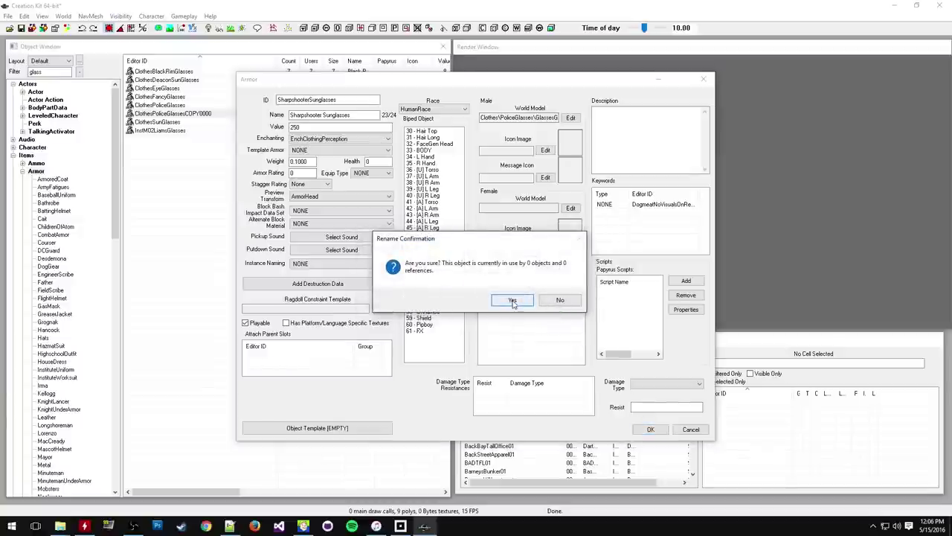
click(512, 301)
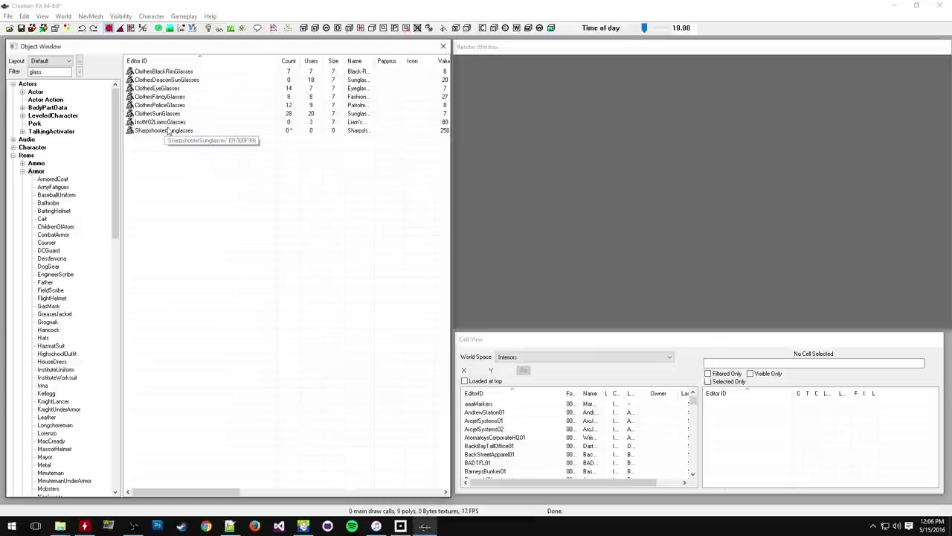
Step: Show the Enchantment objects in the Magic category and clear the "glass" filter
click(174, 105)
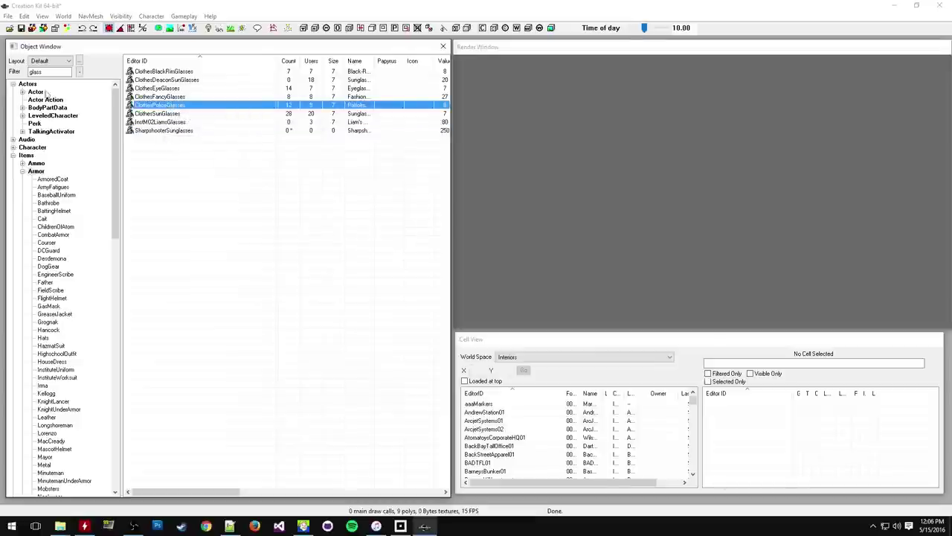
click(12, 155)
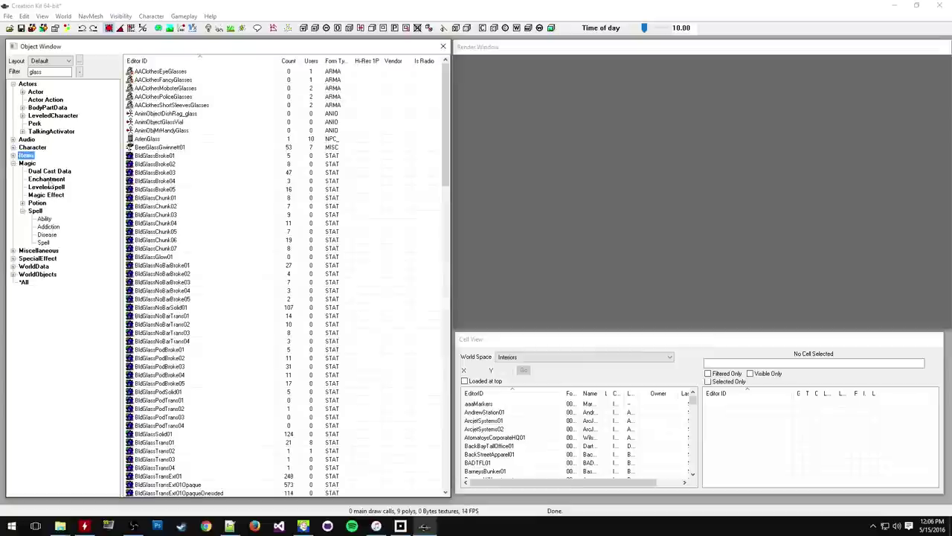
click(30, 163)
click(49, 179)
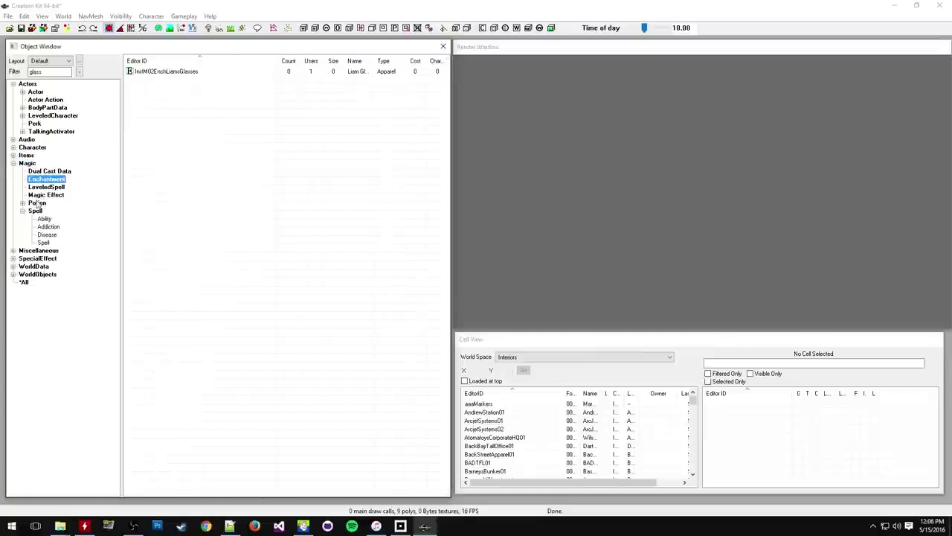
click(25, 164)
click(37, 179)
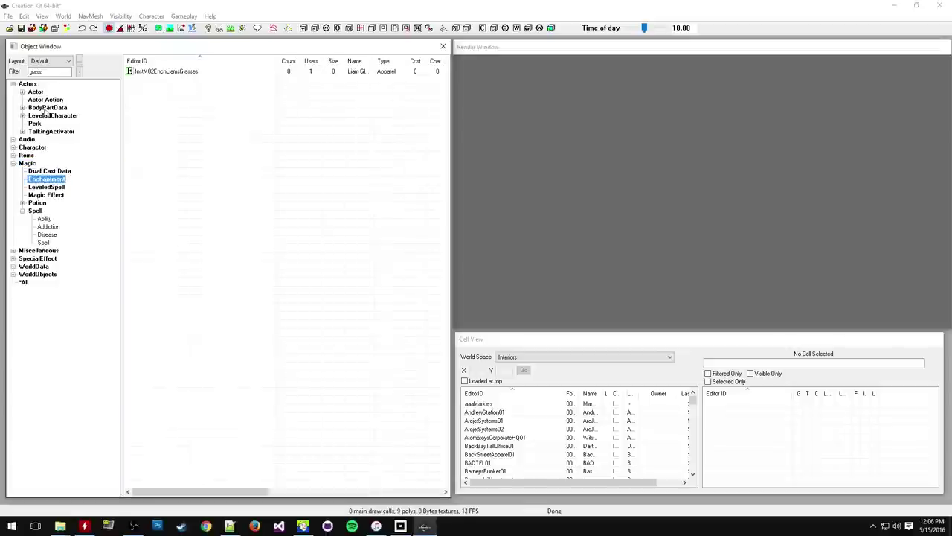
double_click(45, 72)
key(BackSpace)
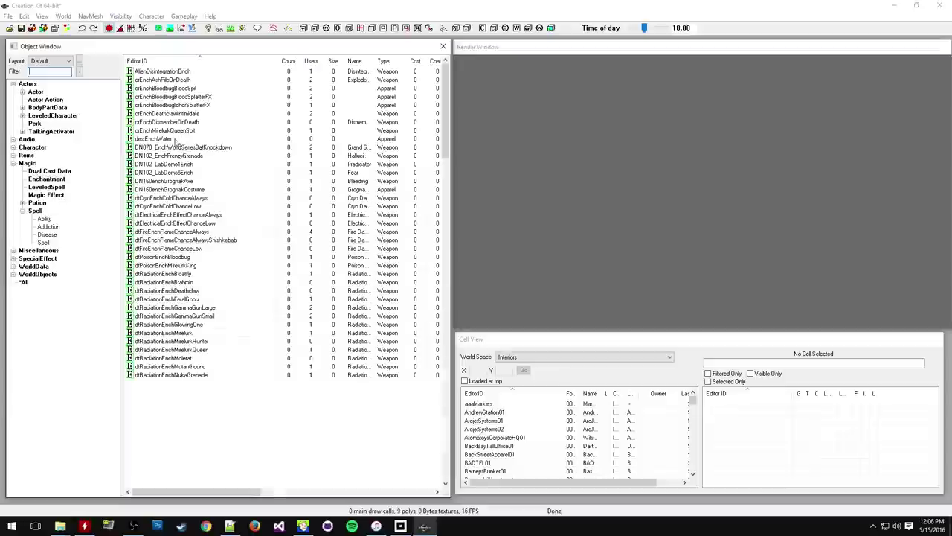
Step: Browse the full list of enchantments to review the available types
click(160, 172)
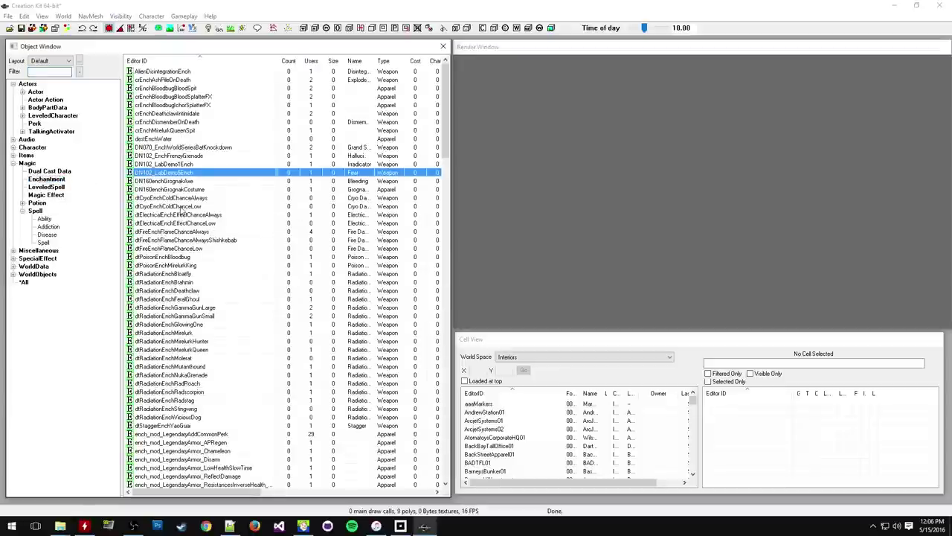
scroll(183, 212, down, 18)
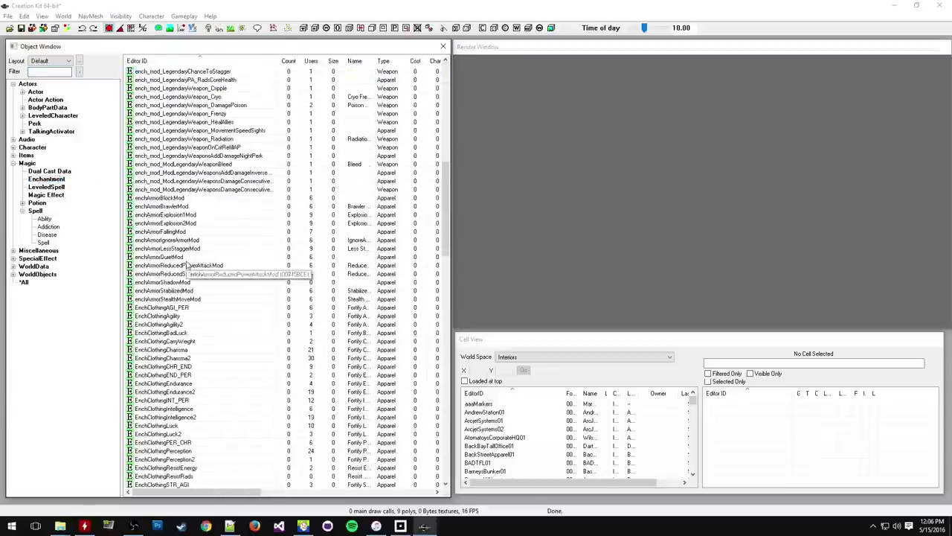
scroll(188, 265, down, 16)
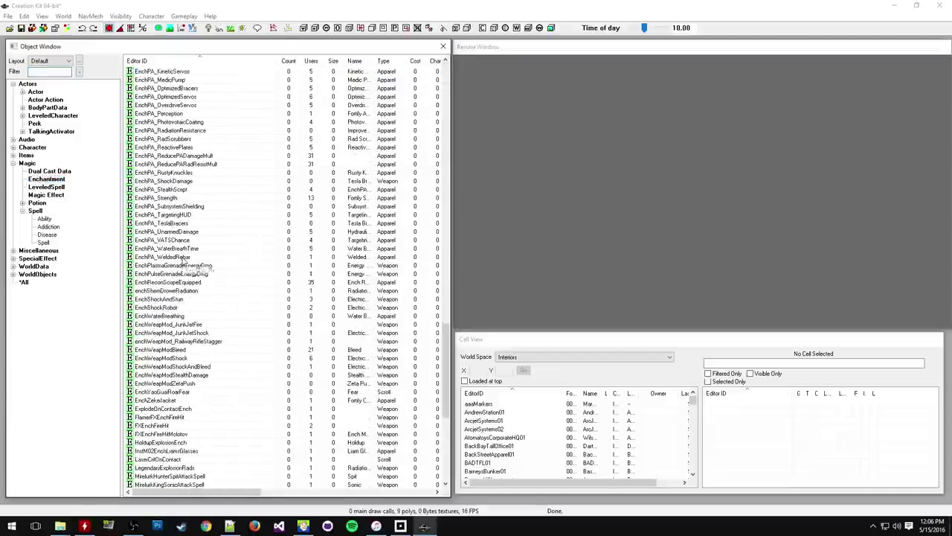
scroll(182, 259, down, 11)
scroll(212, 256, up, 19)
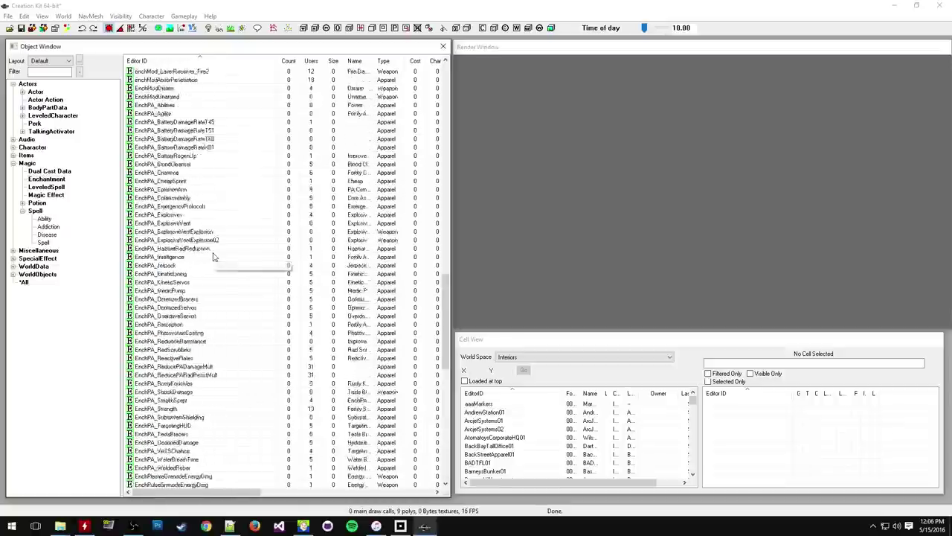
scroll(214, 257, up, 20)
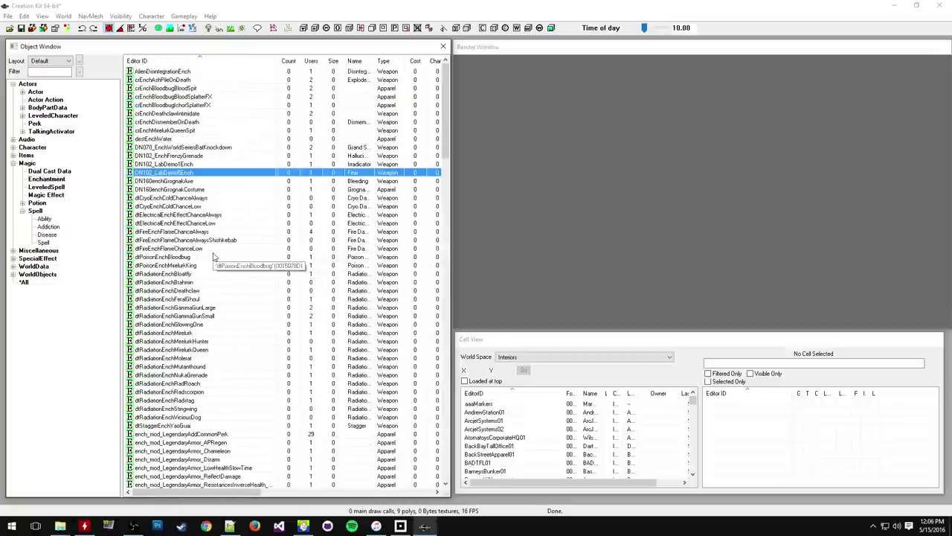
click(48, 179)
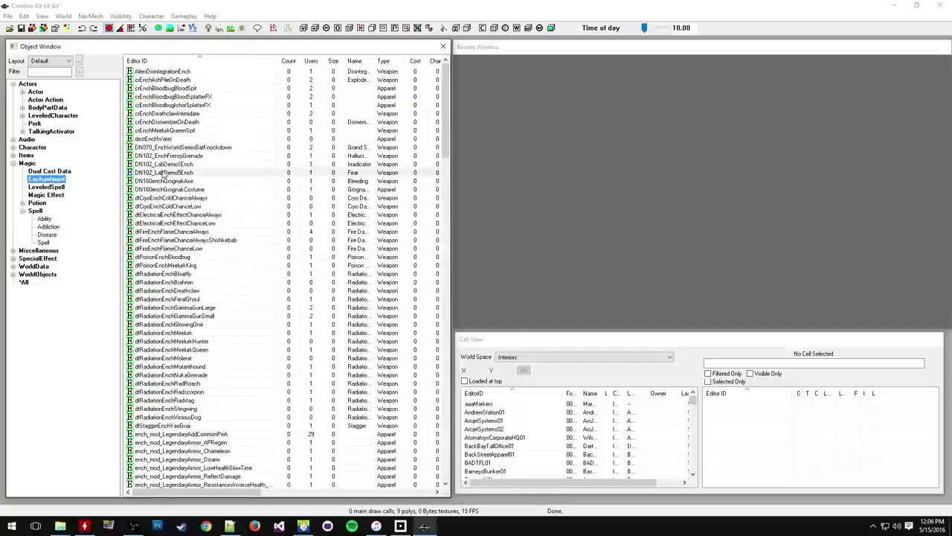
Step: Find the EnchClothingCharisma enchantment and duplicate it
click(183, 221)
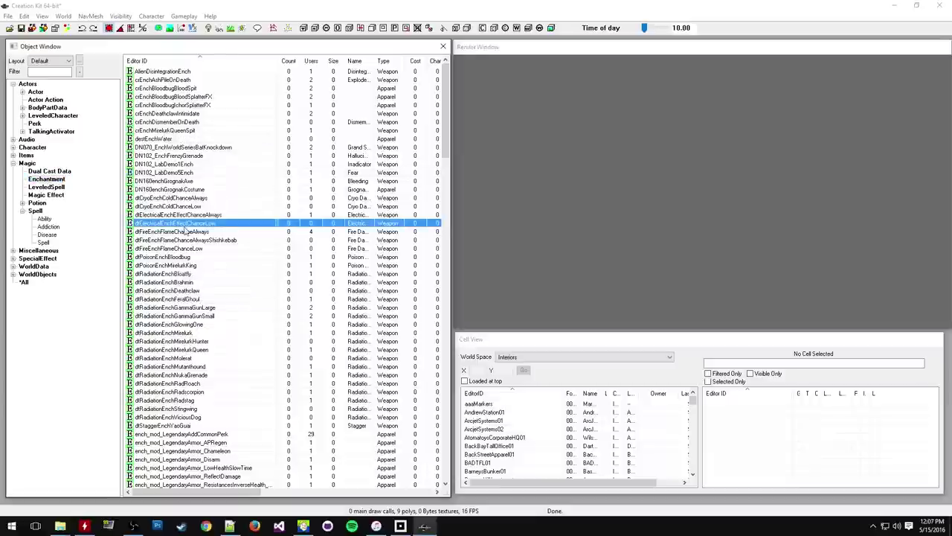
scroll(187, 242, down, 11)
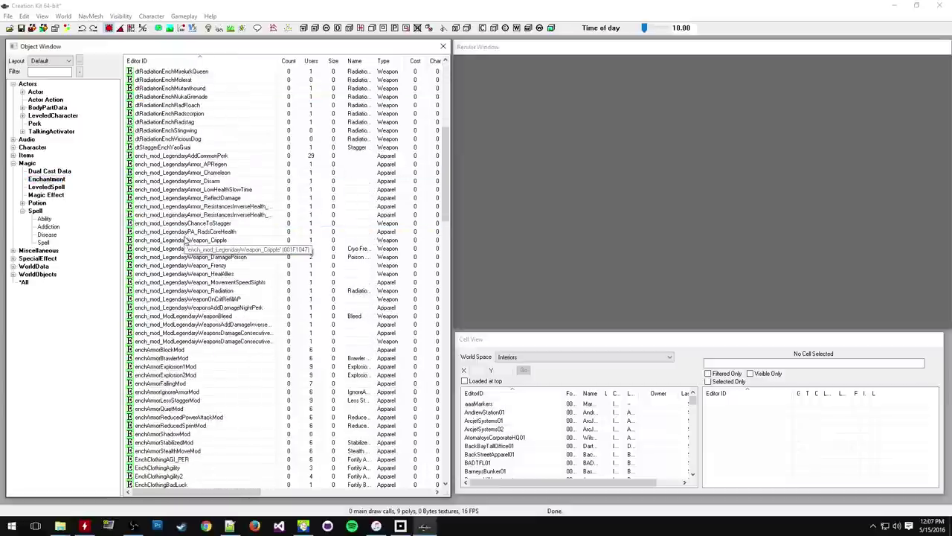
scroll(186, 242, down, 10)
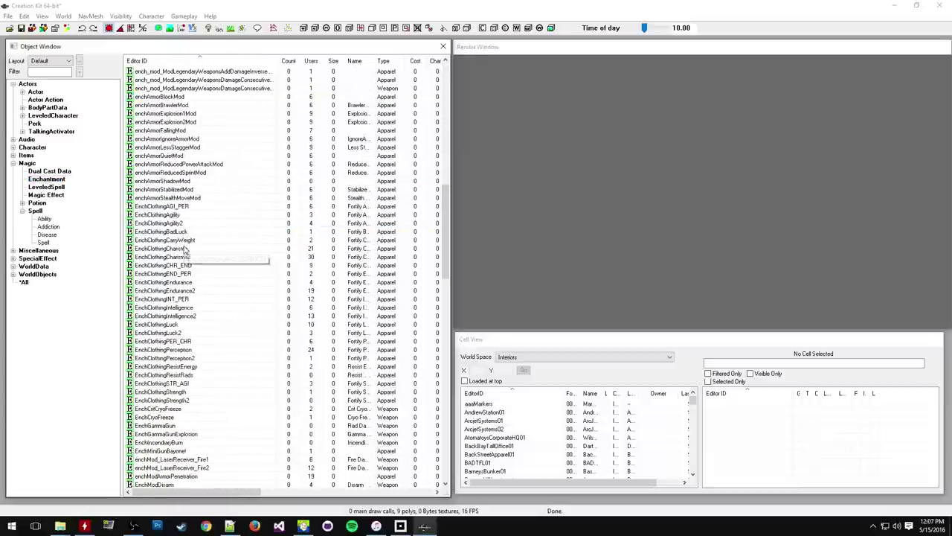
click(173, 248)
scroll(173, 253, down, 3)
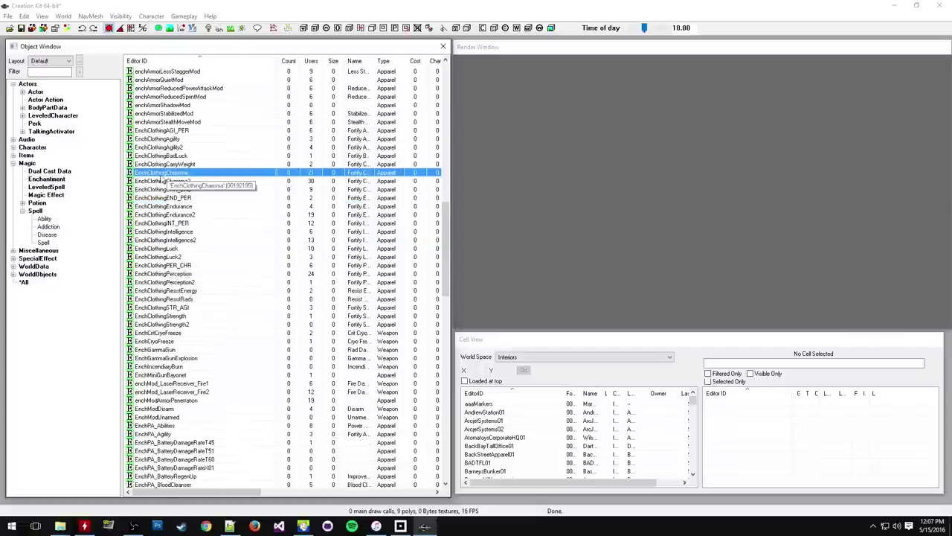
right_click(192, 174)
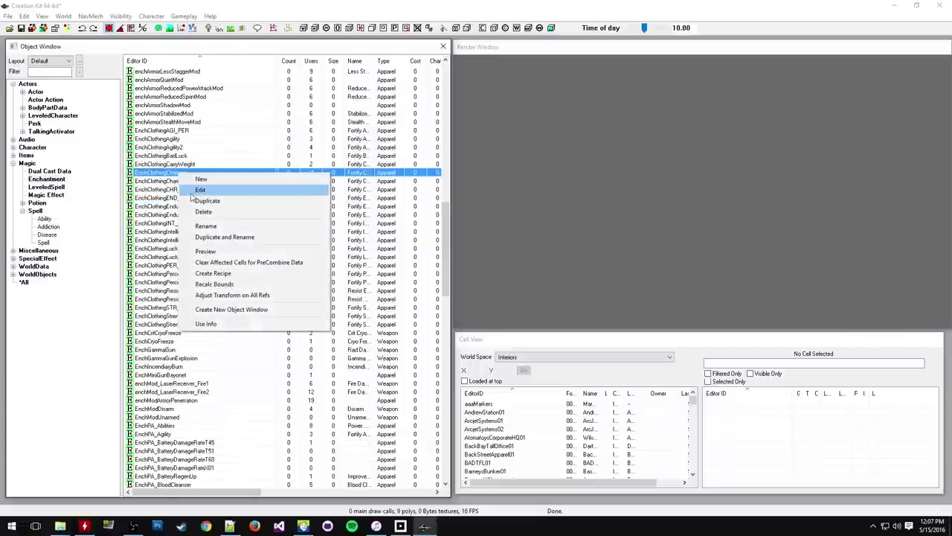
click(158, 173)
right_click(158, 174)
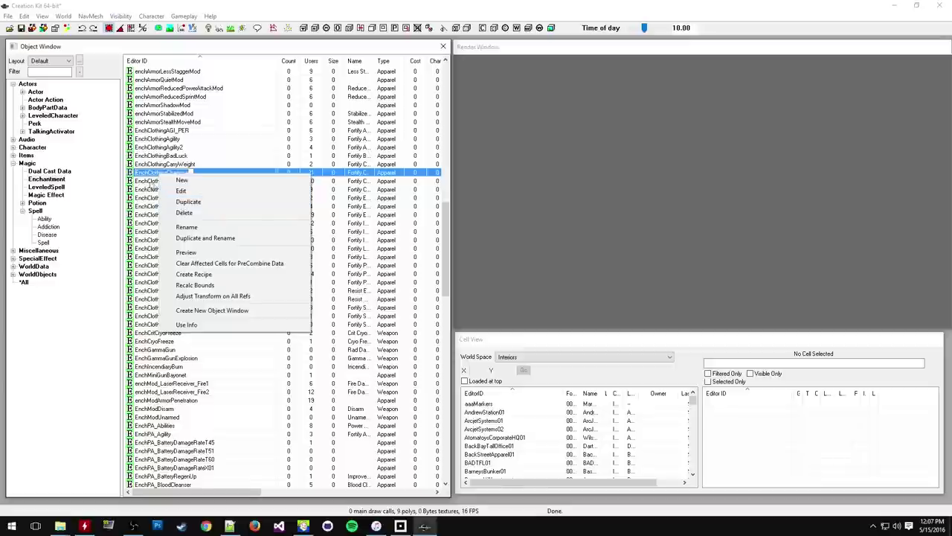
click(182, 172)
right_click(193, 174)
click(210, 200)
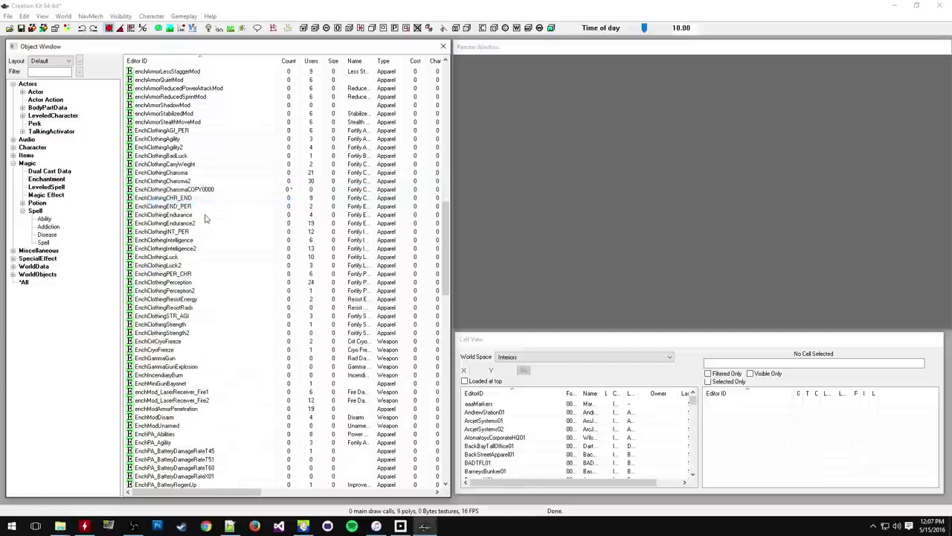
scroll(223, 261, down, 5)
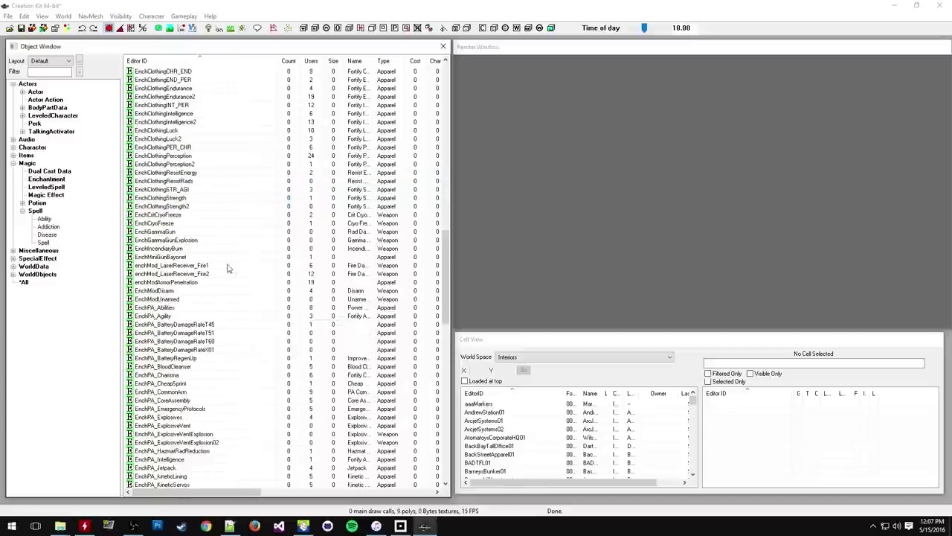
Step: Open the copied EnchClothingCharisma enchantment and change its ID to EnchClothingSharpshooterSunglasses
scroll(228, 268, up, 4)
click(186, 165)
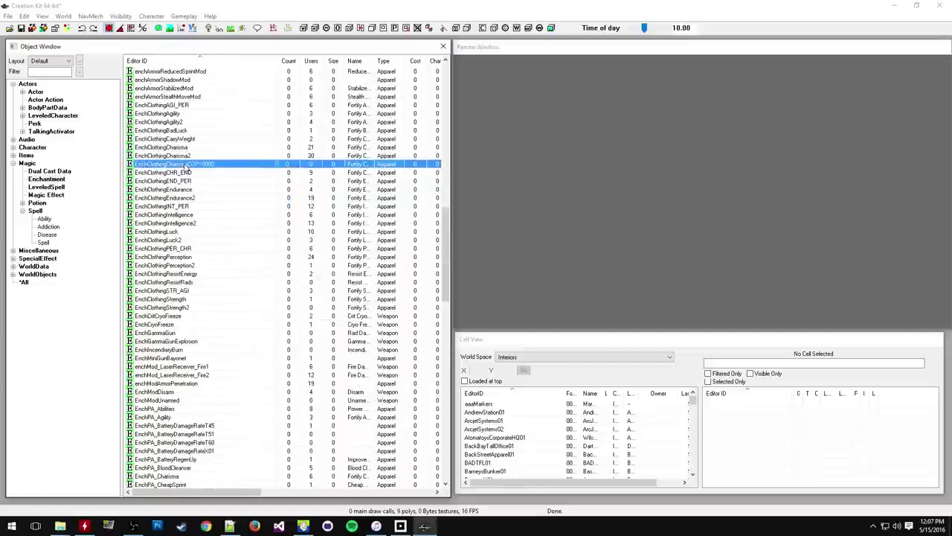
right_click(186, 165)
click(199, 182)
click(372, 206)
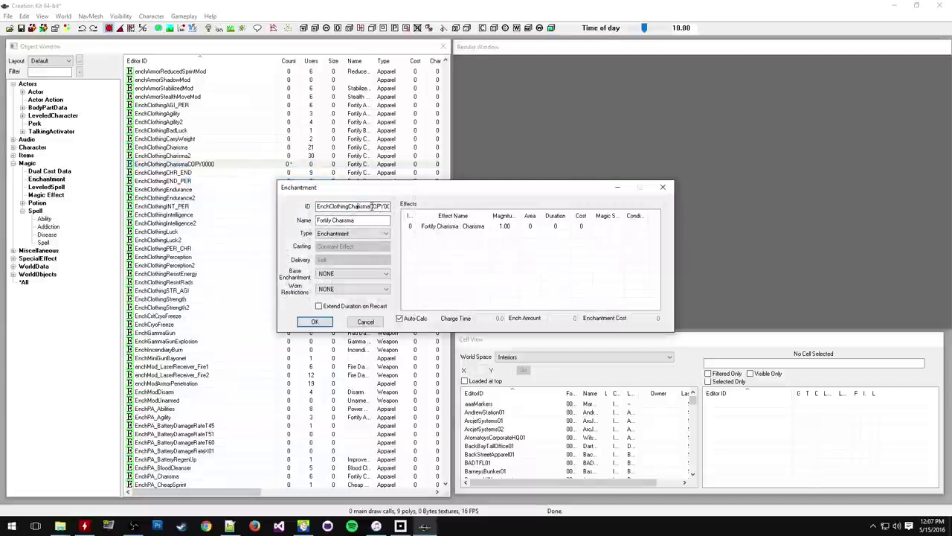
drag(369, 207, 394, 206)
key(BackSpace)
text(Sh)
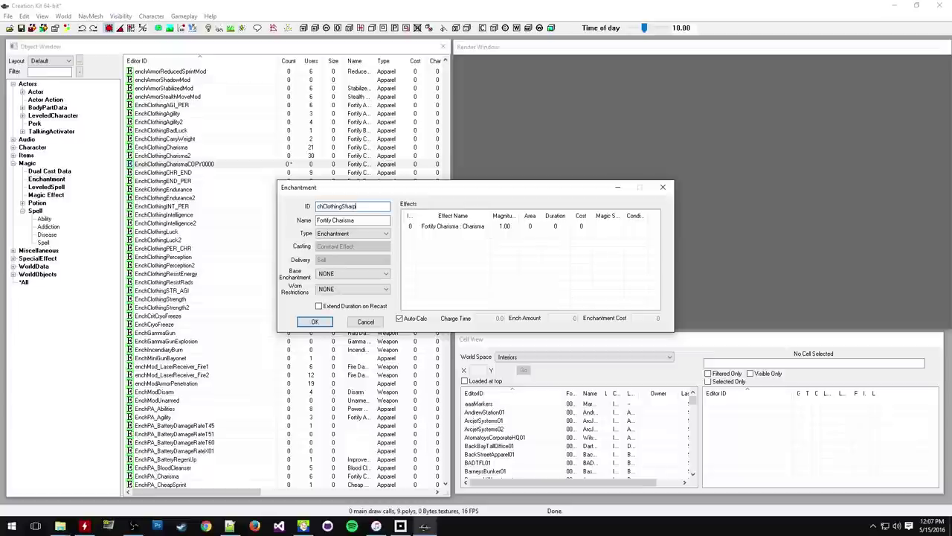
text(arpshooterSunglasses)
Step: Add a new AbFortifyPerception effect with a magnitude of 1.00 to the enchantment
click(454, 229)
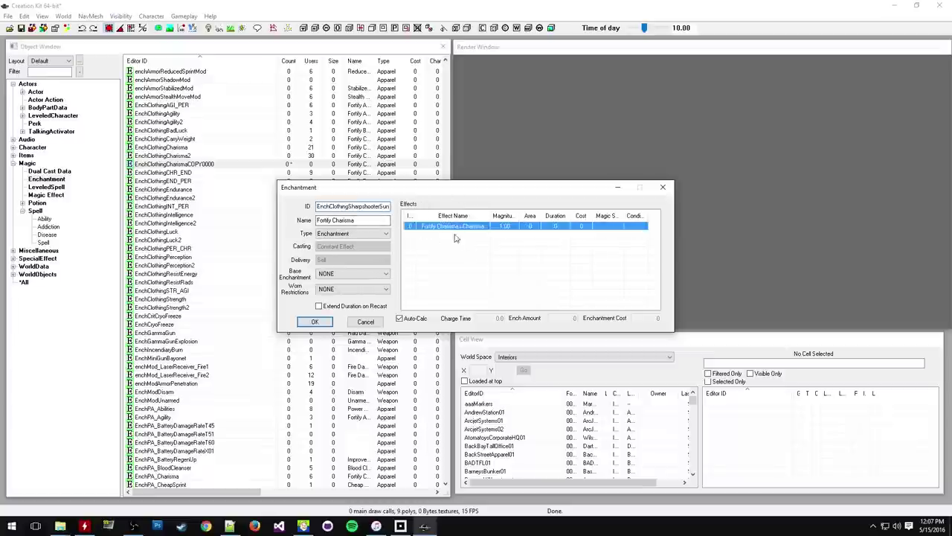
right_click(443, 236)
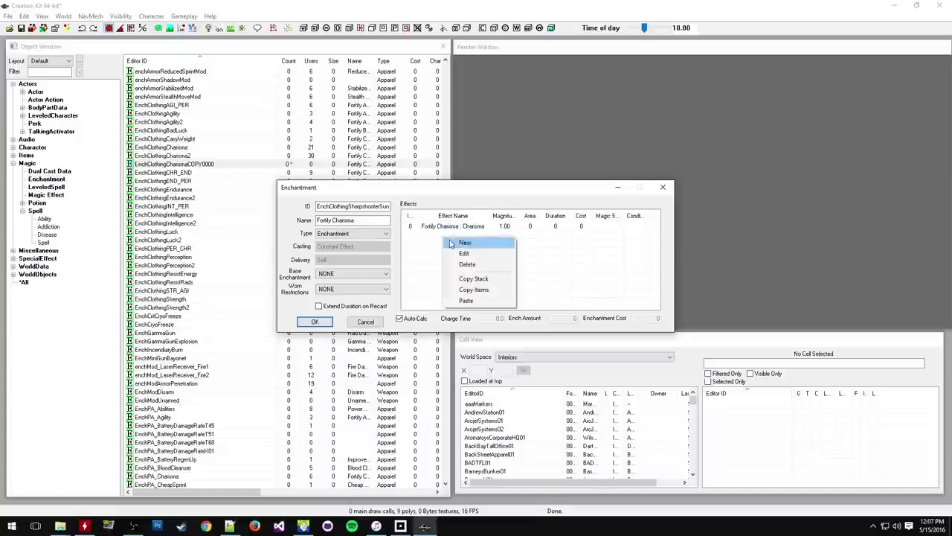
click(461, 243)
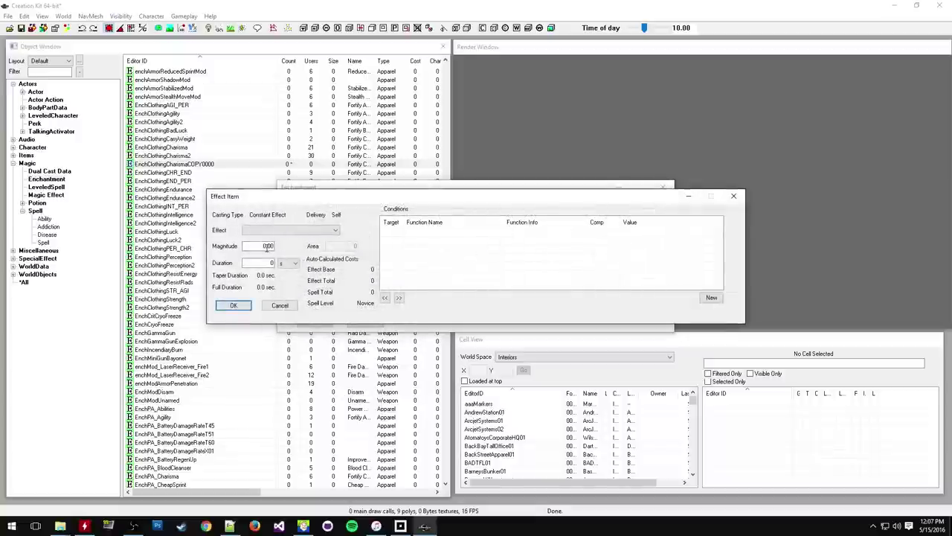
click(294, 231)
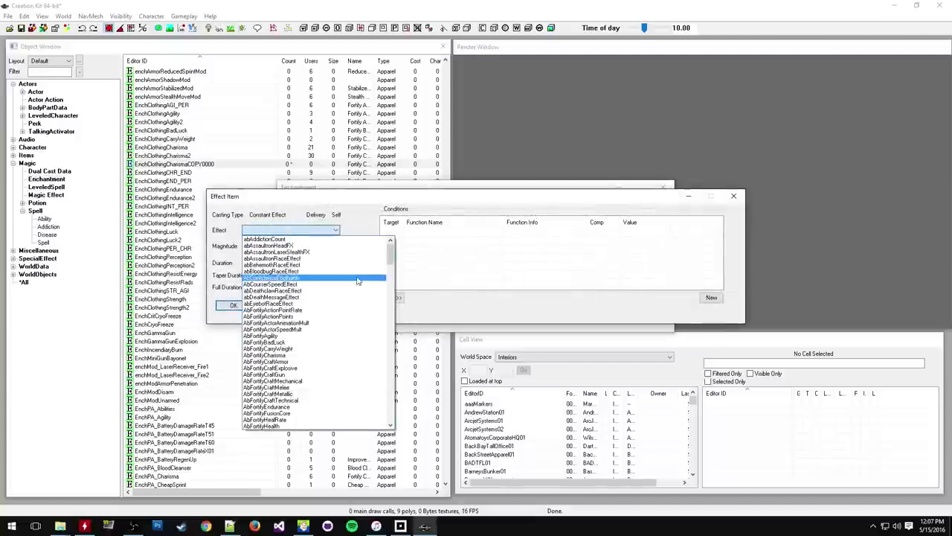
drag(389, 251, 389, 276)
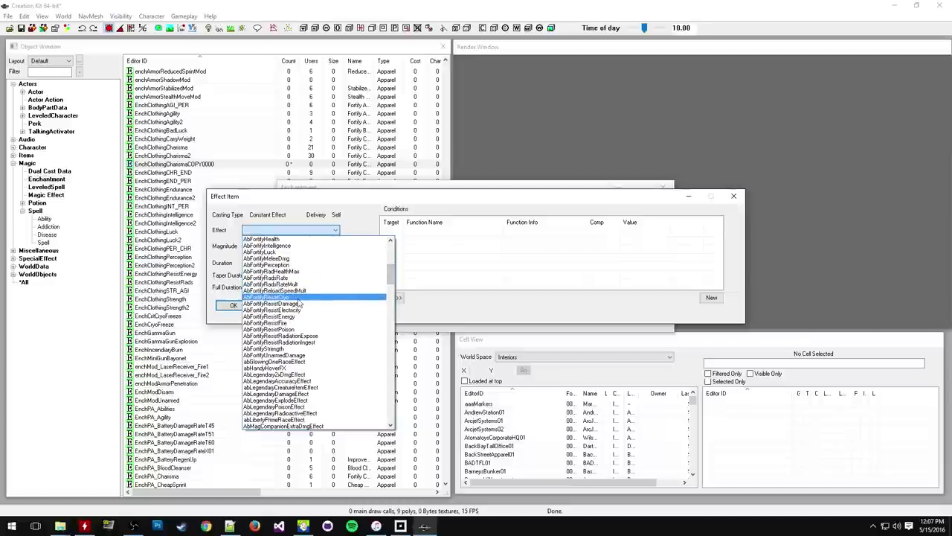
scroll(303, 334, down, 2)
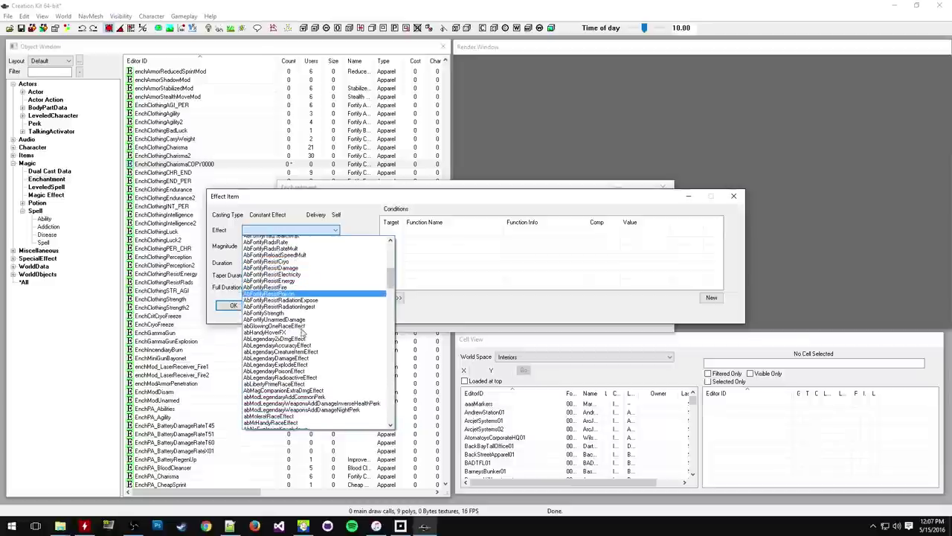
scroll(302, 297, up, 2)
click(297, 266)
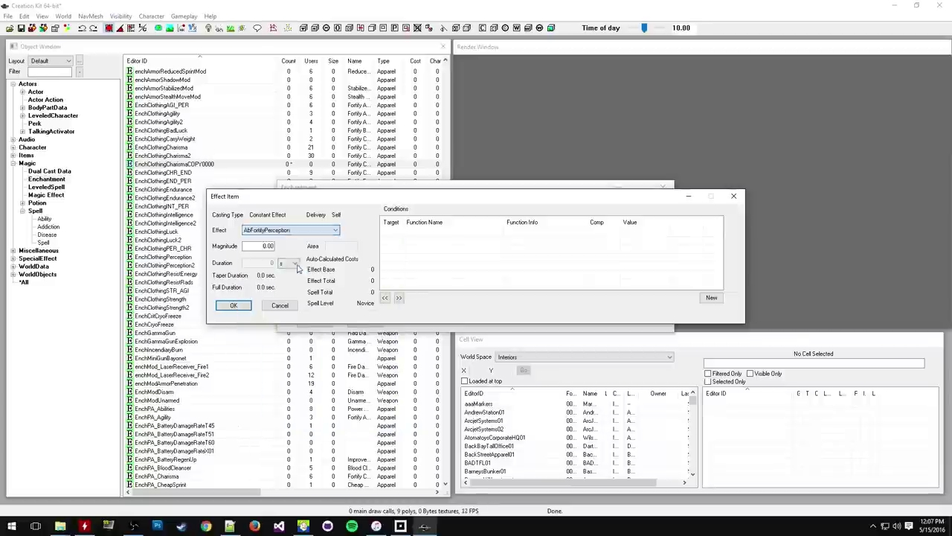
click(283, 265)
double_click(268, 245)
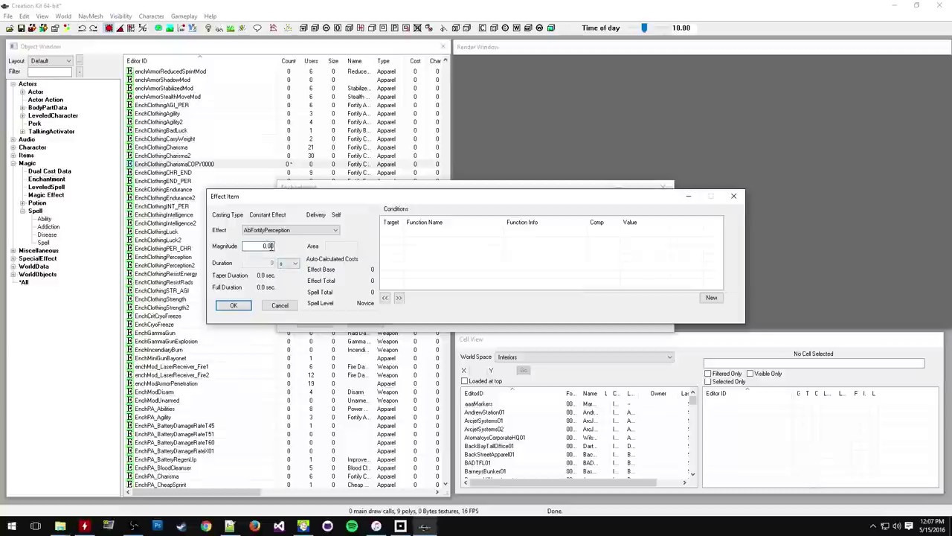
click(233, 305)
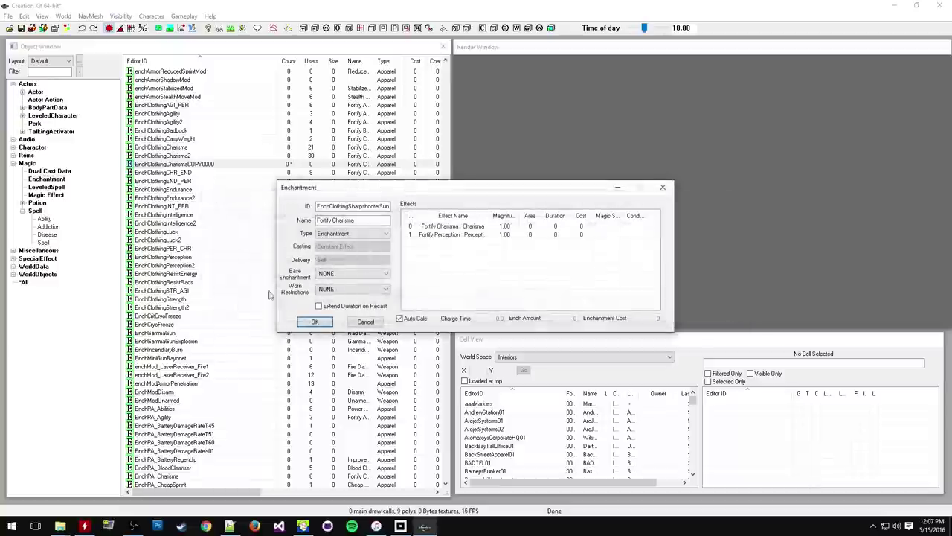
Step: Set the magnitude of the enchantment's Fortify Charisma effect to 2.00
click(444, 227)
right_click(444, 231)
click(464, 246)
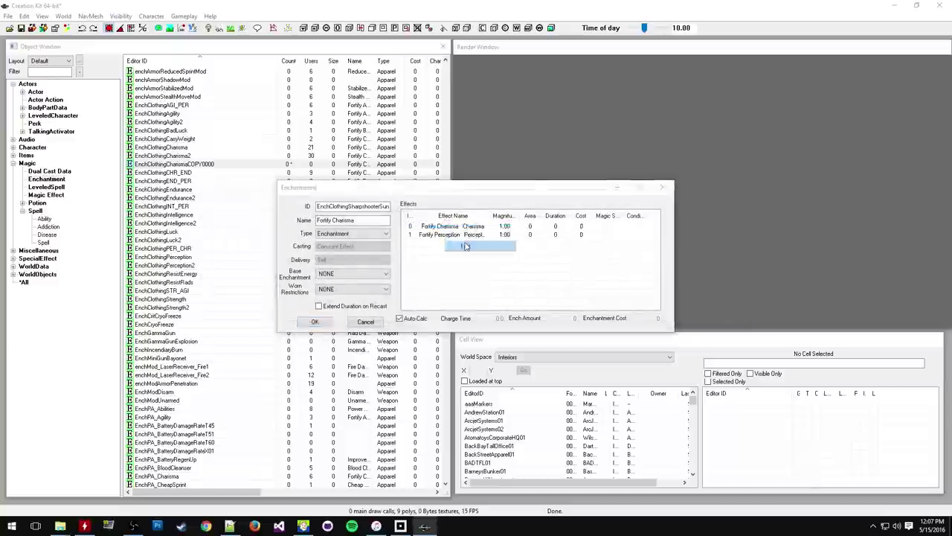
double_click(268, 245)
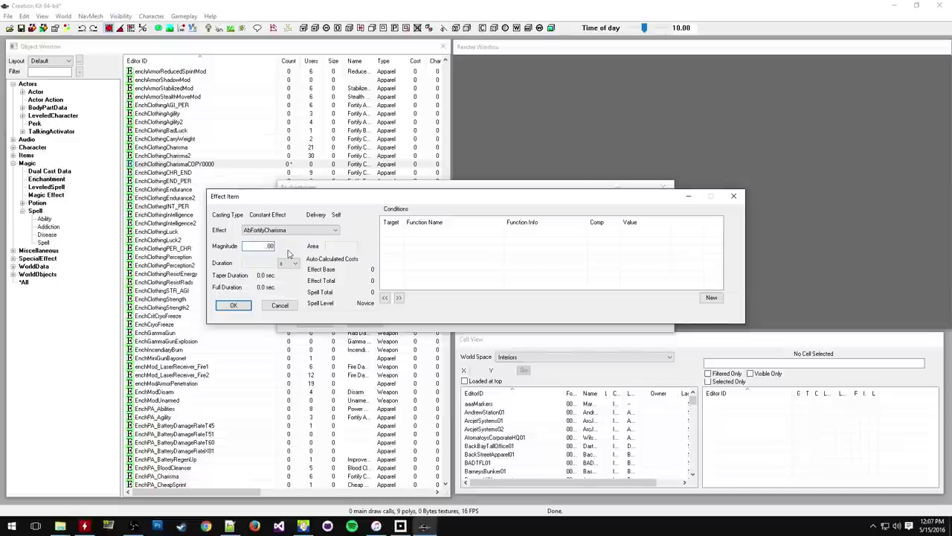
click(233, 305)
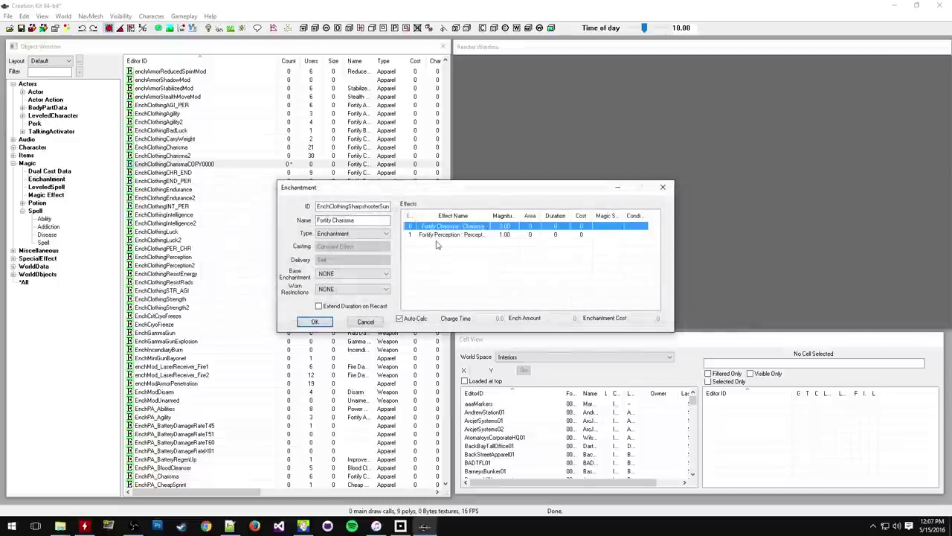
Step: Browse the available effects for another new effect item and close it without adding one
right_click(437, 241)
click(457, 247)
click(297, 231)
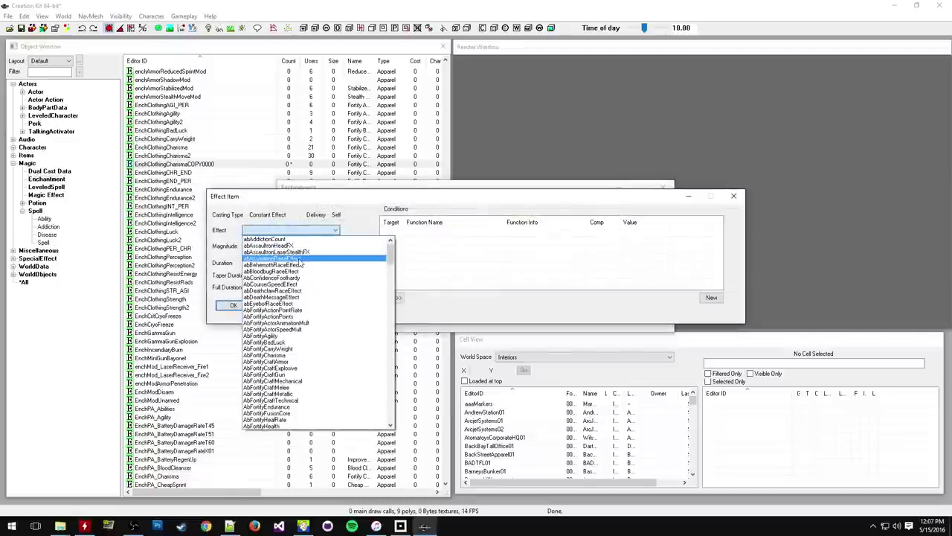
scroll(256, 319, down, 1)
scroll(260, 319, down, 10)
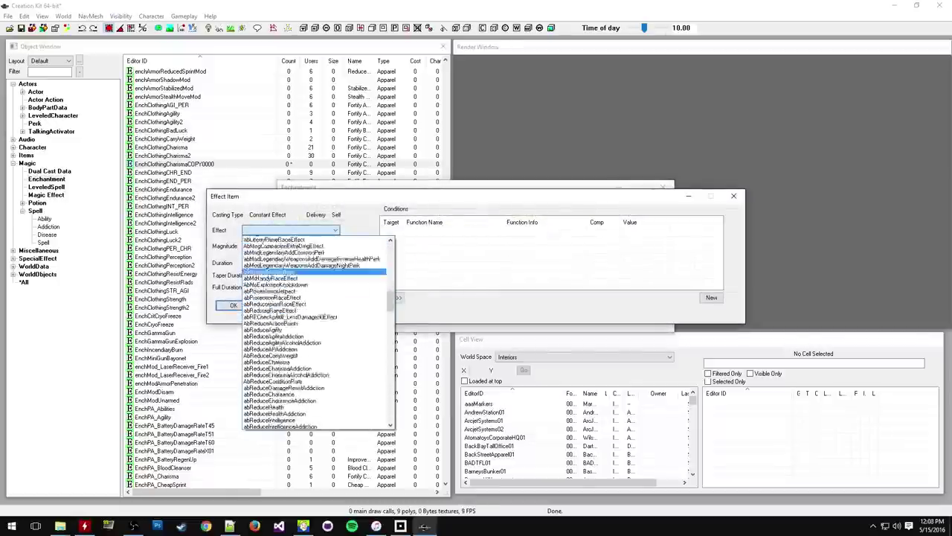
scroll(281, 311, up, 7)
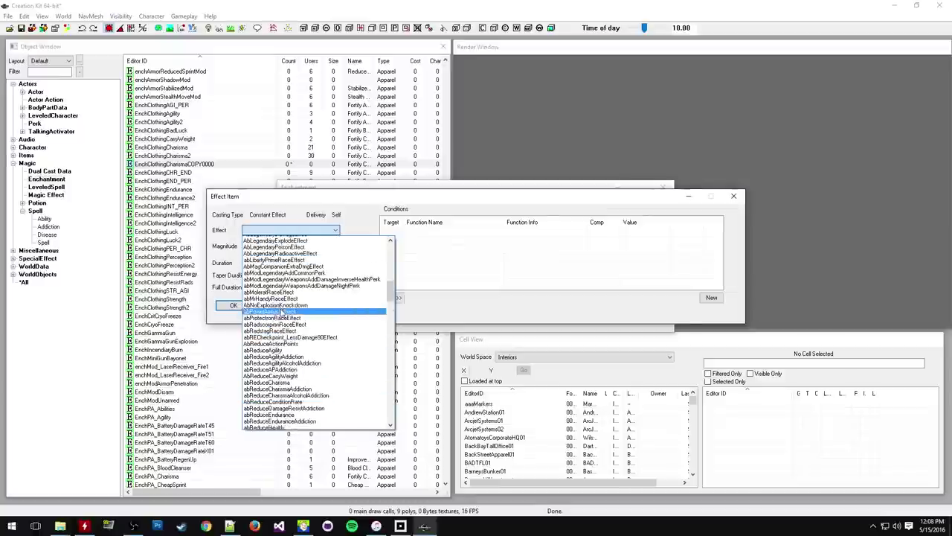
click(469, 274)
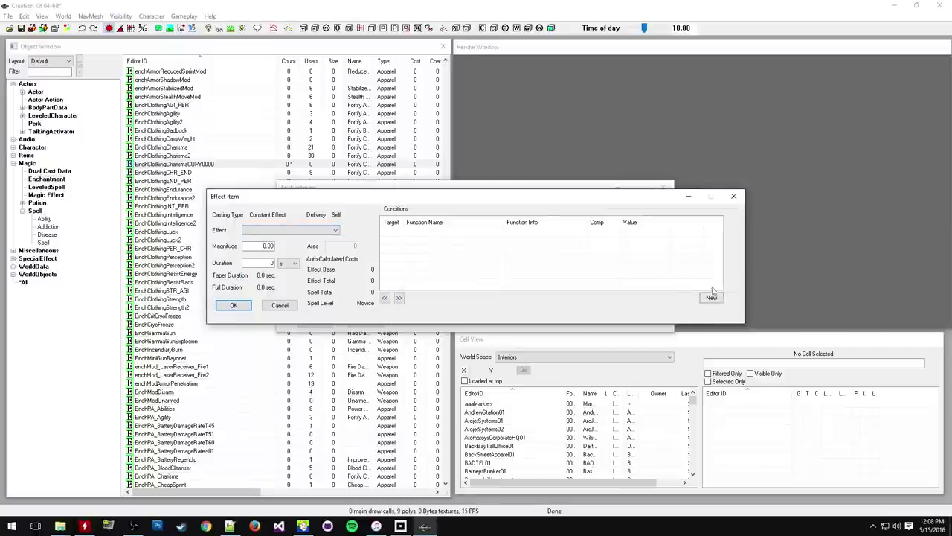
click(734, 196)
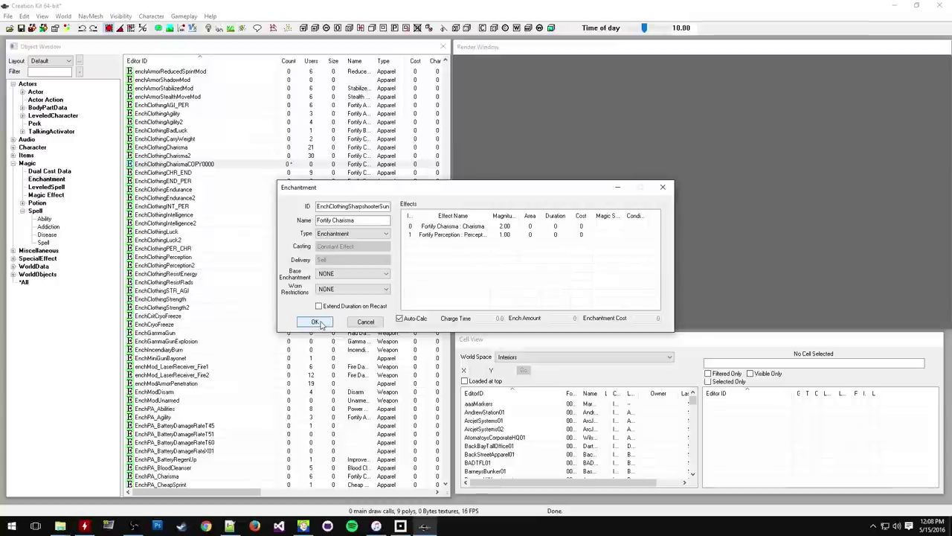
Step: Save the enchantment, renaming the copied form instead of creating a new one, and locate it in the list
click(315, 323)
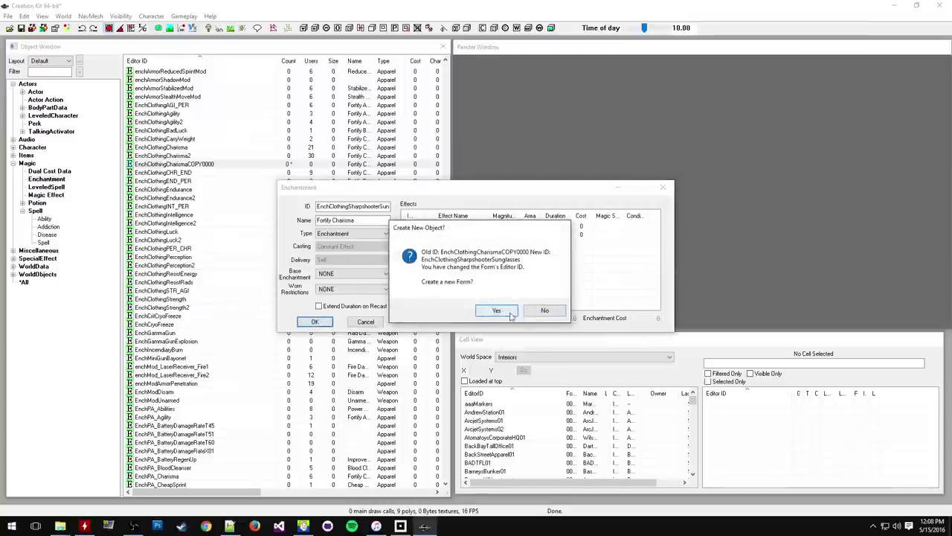
click(544, 311)
click(503, 299)
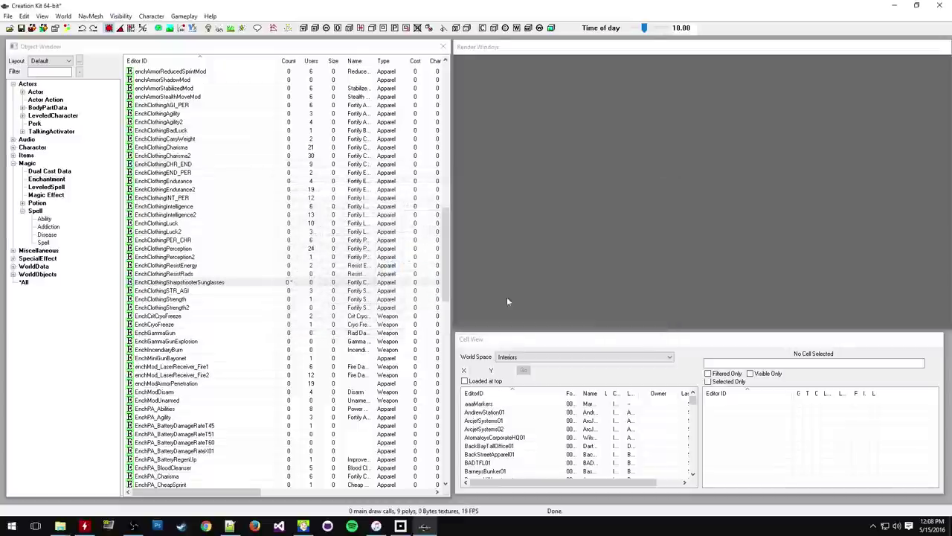
click(178, 283)
click(179, 288)
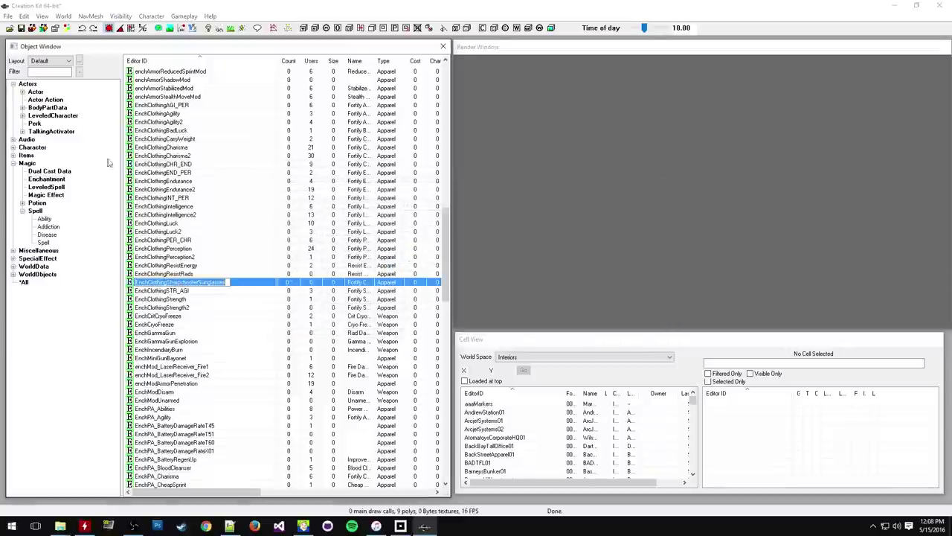
click(177, 274)
Step: Filter the Armor items for "sharp" and open SharpshooterSunglasses for editing
click(13, 156)
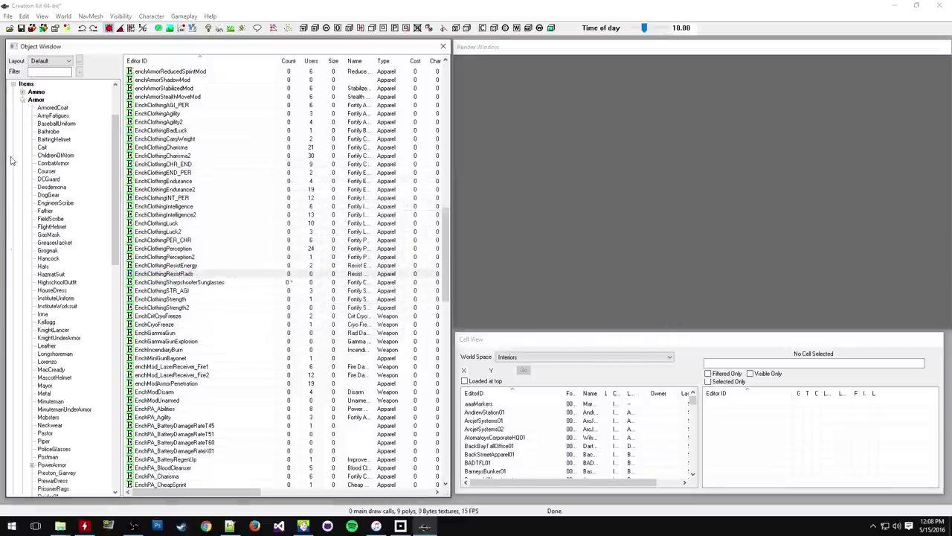
click(35, 100)
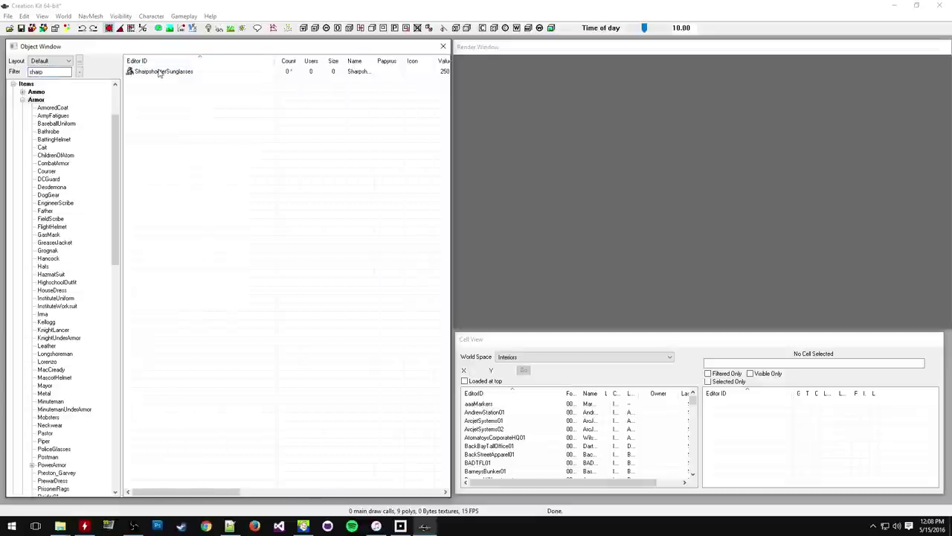
right_click(158, 71)
click(178, 86)
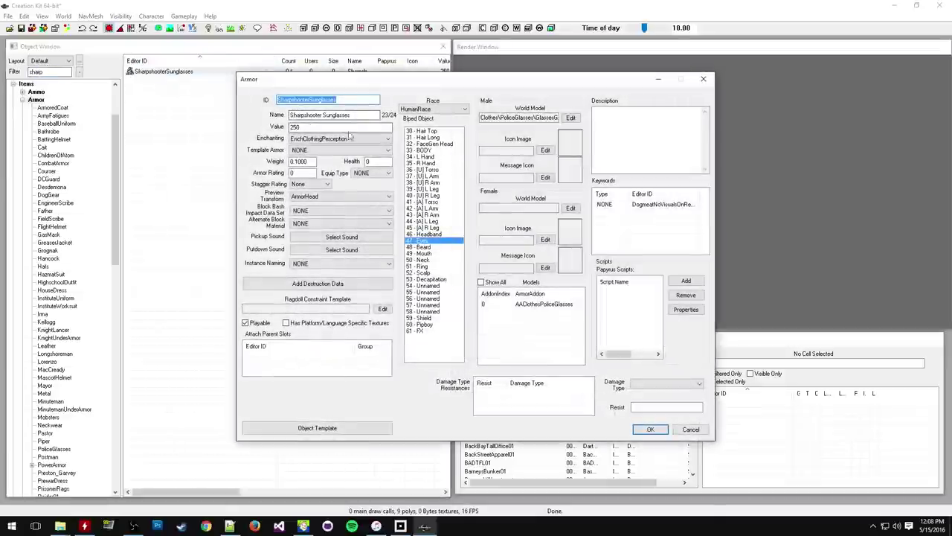
Step: Set the sunglasses' enchanting to EnchClothingSharpshooterSunglasses and save the armor
click(363, 138)
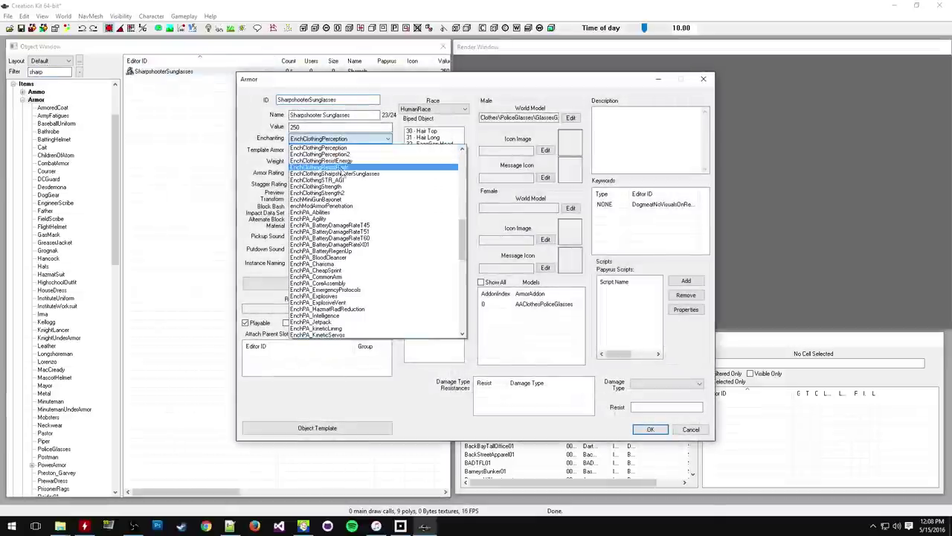
click(342, 167)
click(651, 429)
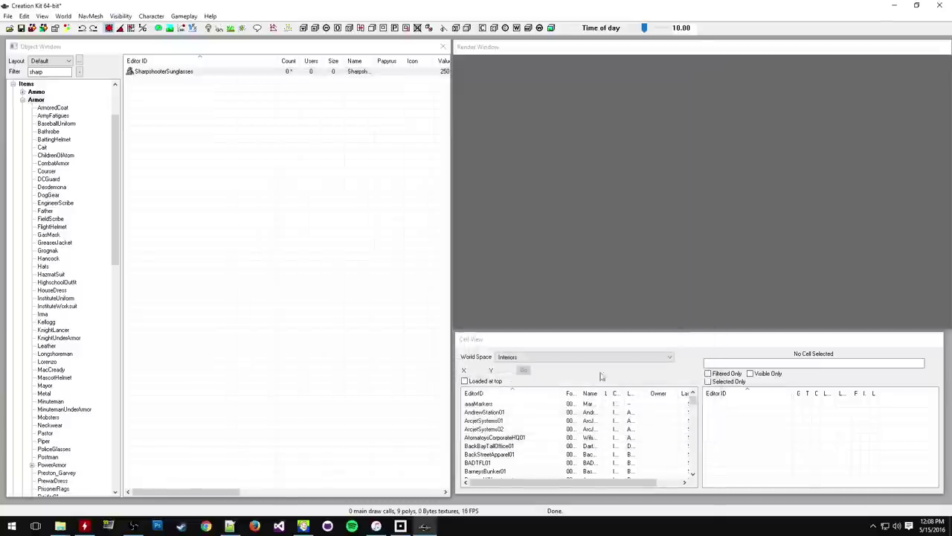
click(220, 73)
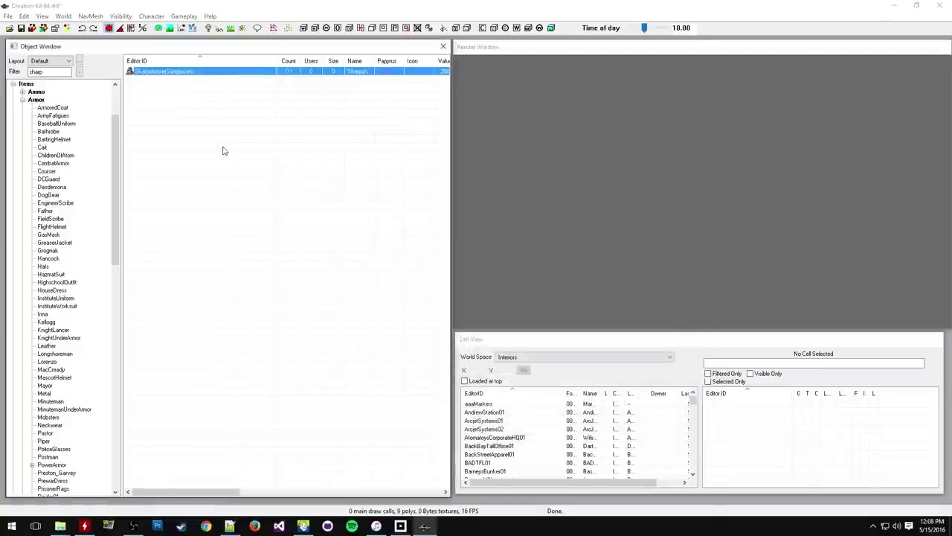
Step: Save the plugin as Sharpshooter in the Fallout 4 Data folder
click(21, 28)
text(Sharpshooter)
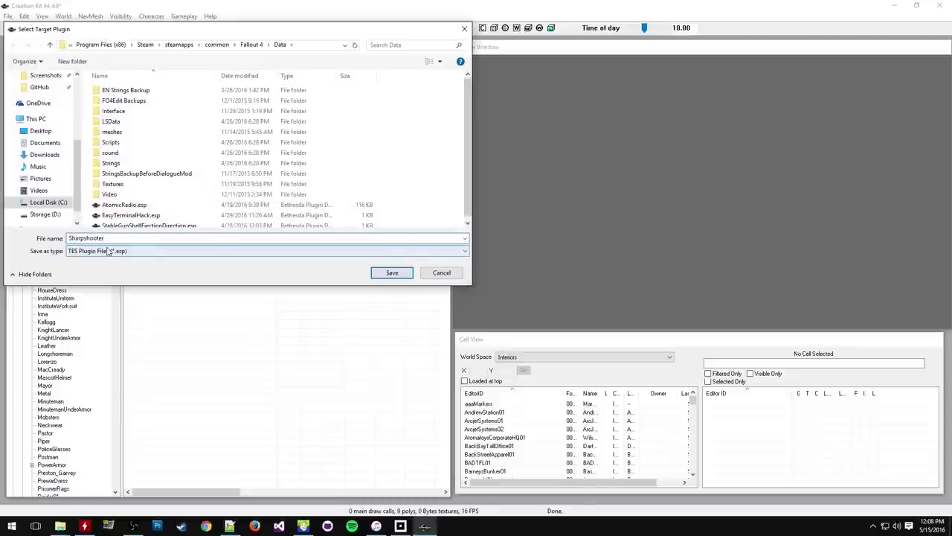
key(Return)
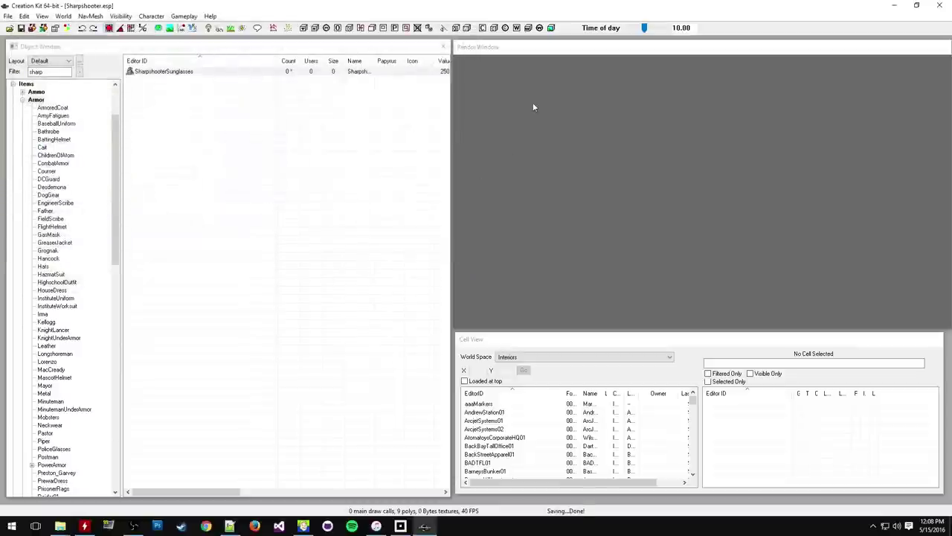
click(399, 51)
click(487, 50)
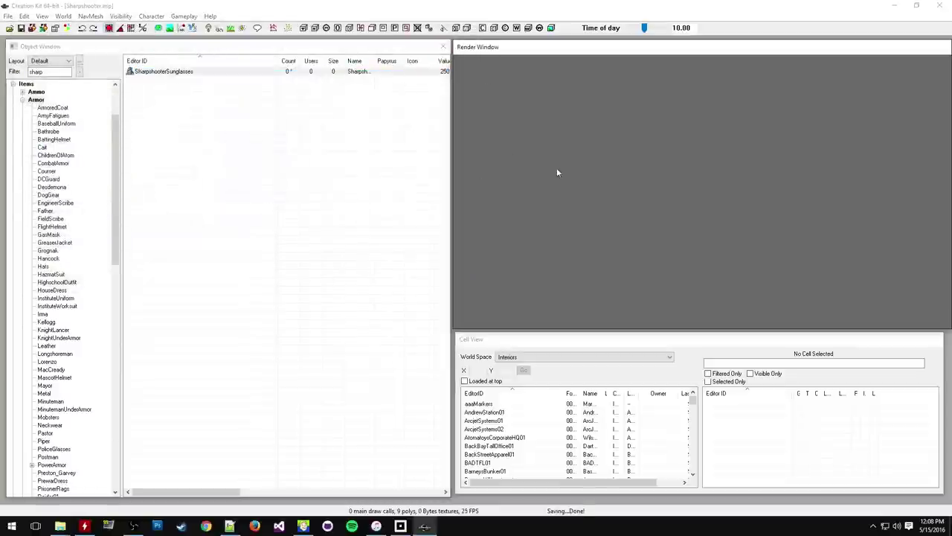
Step: Switch the Cell View's world space to DiamondCity
click(558, 334)
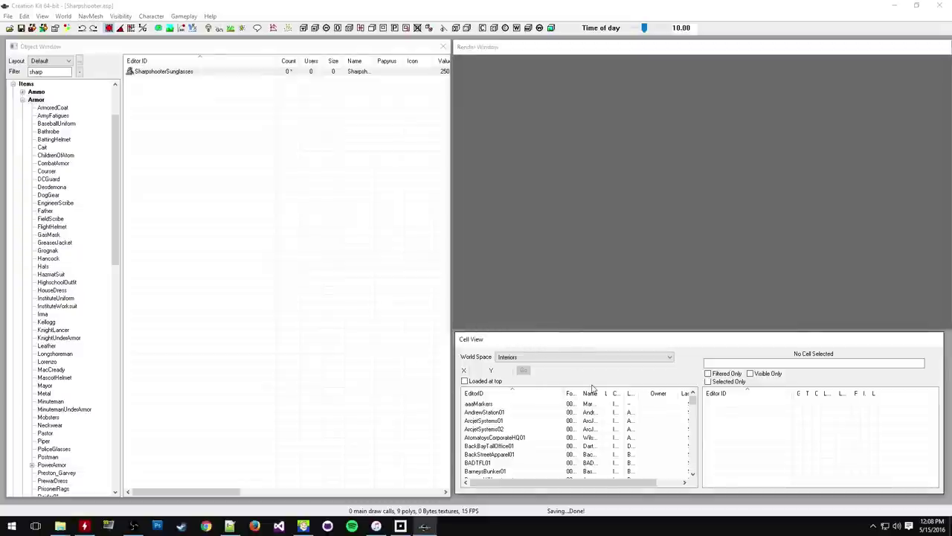
click(555, 356)
click(535, 385)
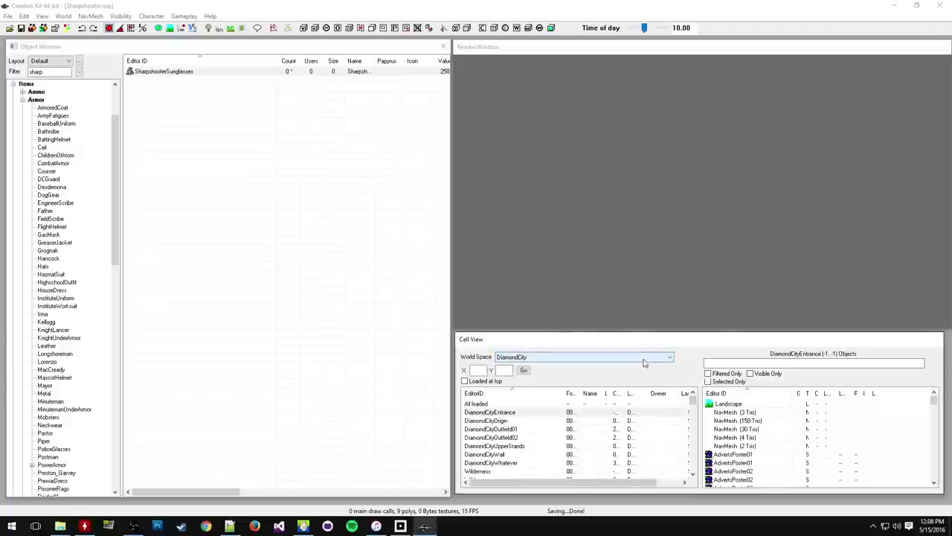
click(665, 259)
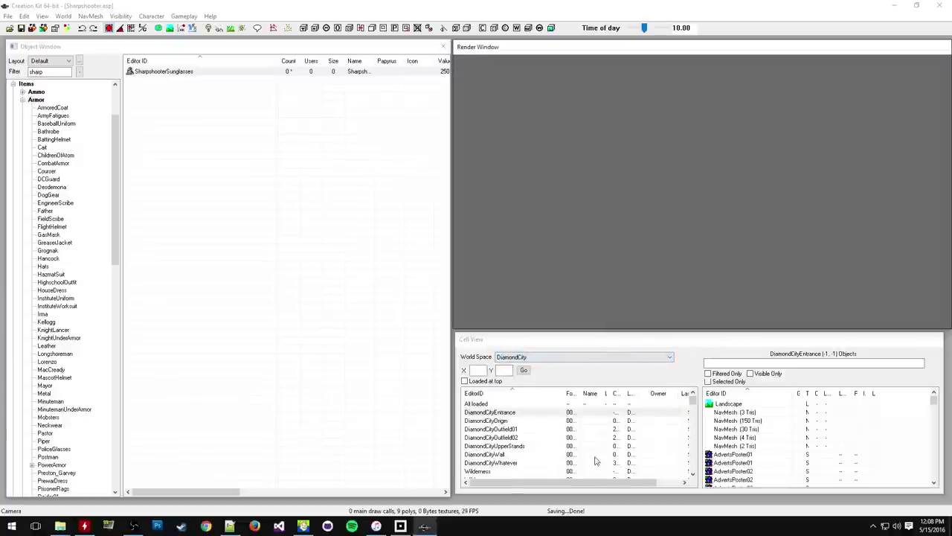
Step: Compare the objects of the DiamondCityOrigin, DiamondCityEntrance and DiamondCityOutfield01 cells in the DiamondCity world space
click(554, 357)
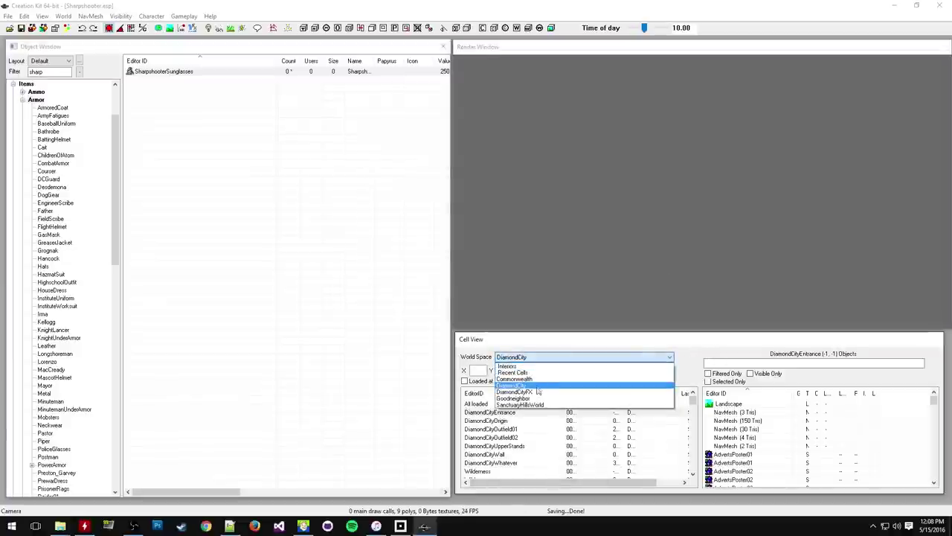
click(535, 386)
click(525, 420)
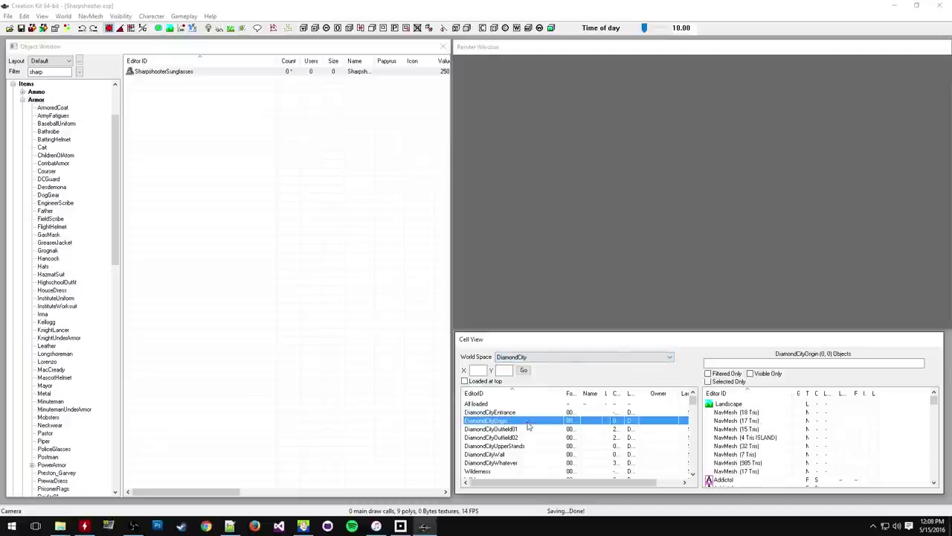
click(532, 413)
click(643, 290)
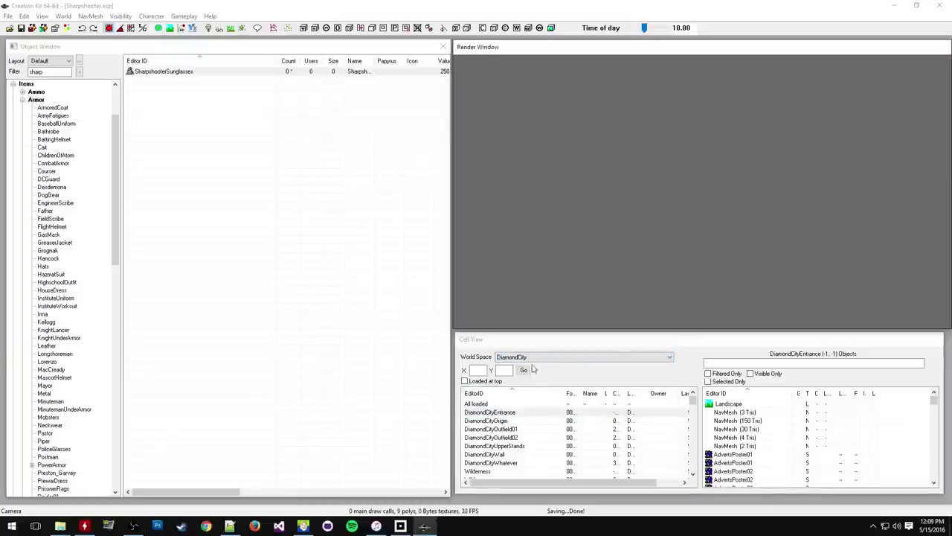
click(499, 429)
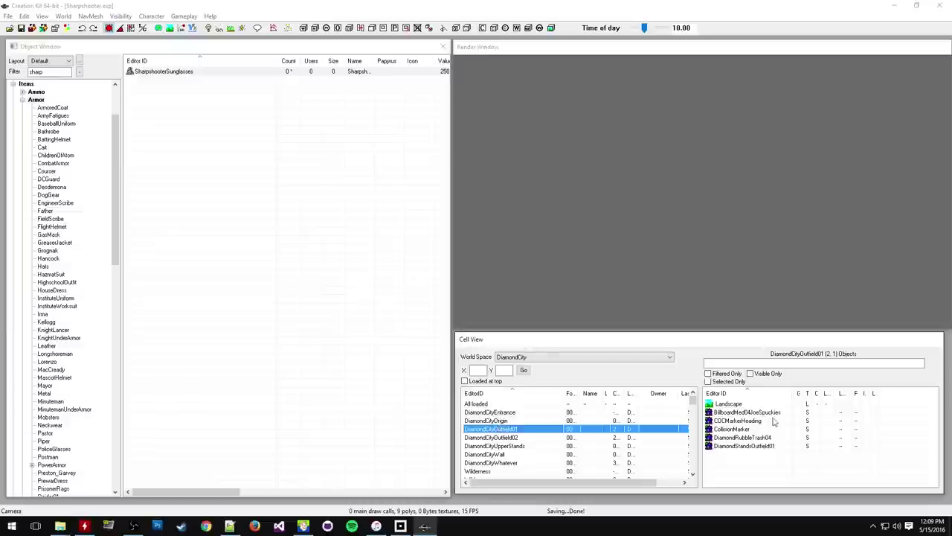
Step: Load the DiamondCityEntrance cell of the DiamondCity world space into the Render Window and dismiss the loading warnings
click(515, 410)
click(529, 359)
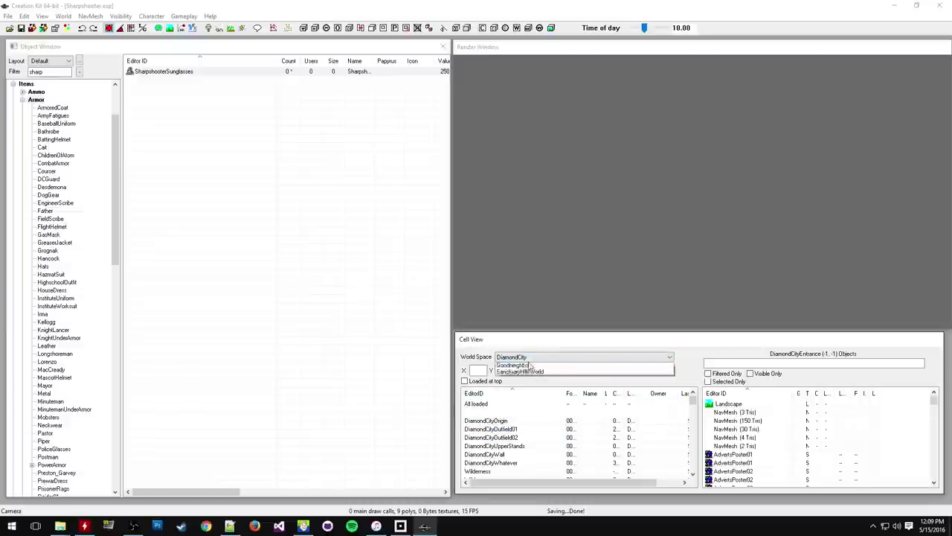
click(534, 393)
click(534, 357)
click(534, 384)
double_click(728, 404)
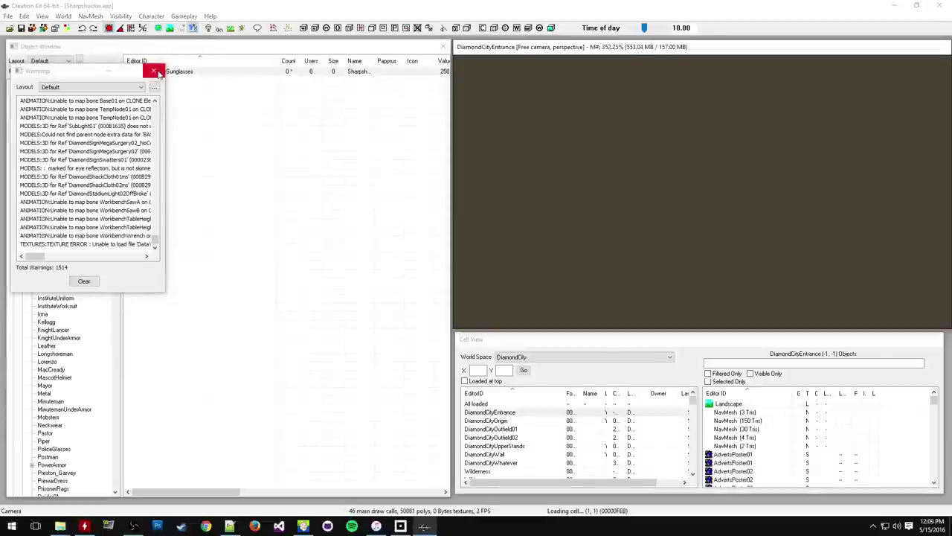
click(154, 72)
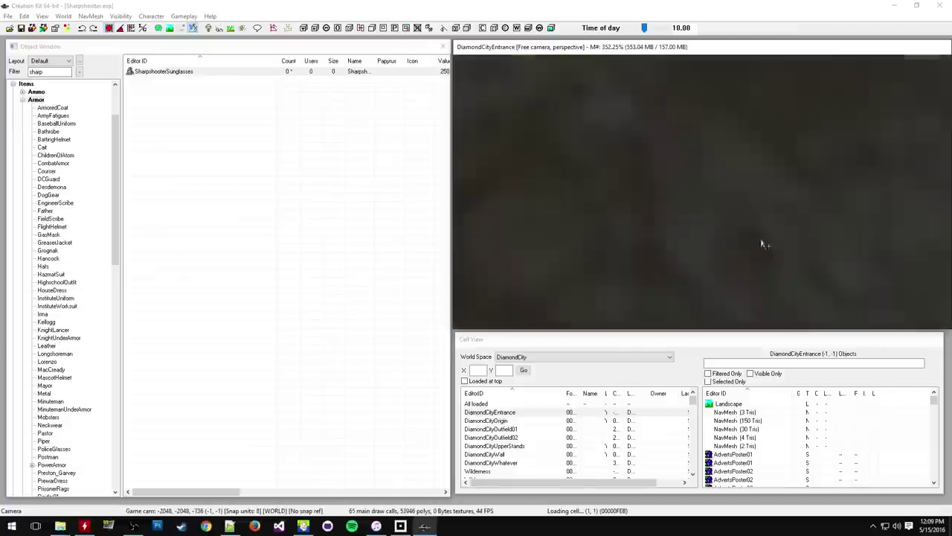
Step: Filter the DiamondCityEntrance cell's objects for "vendor"
scroll(735, 213, down, 10)
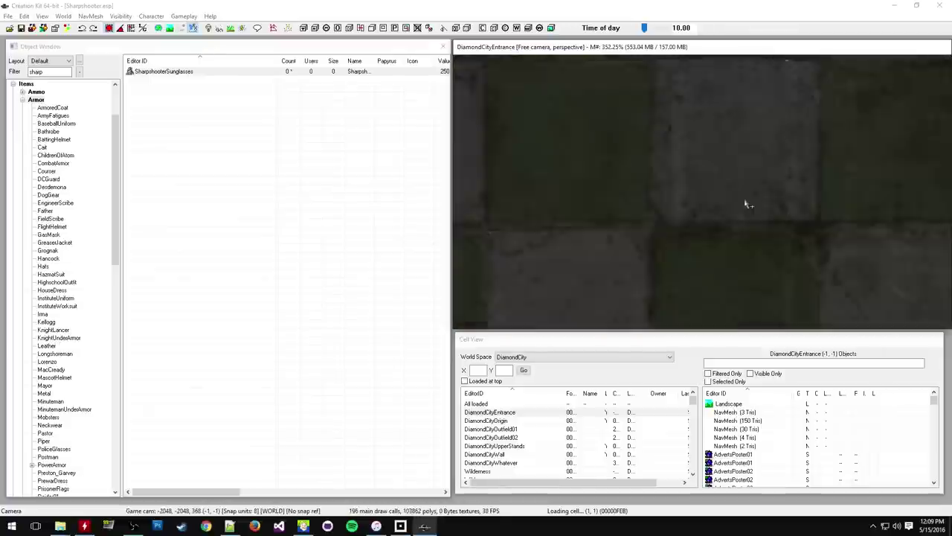
click(723, 363)
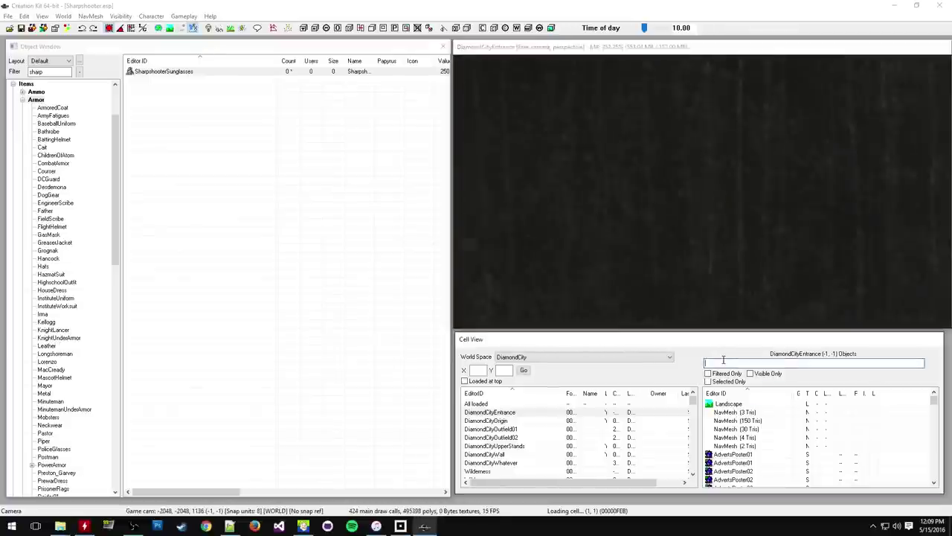
text(vendor)
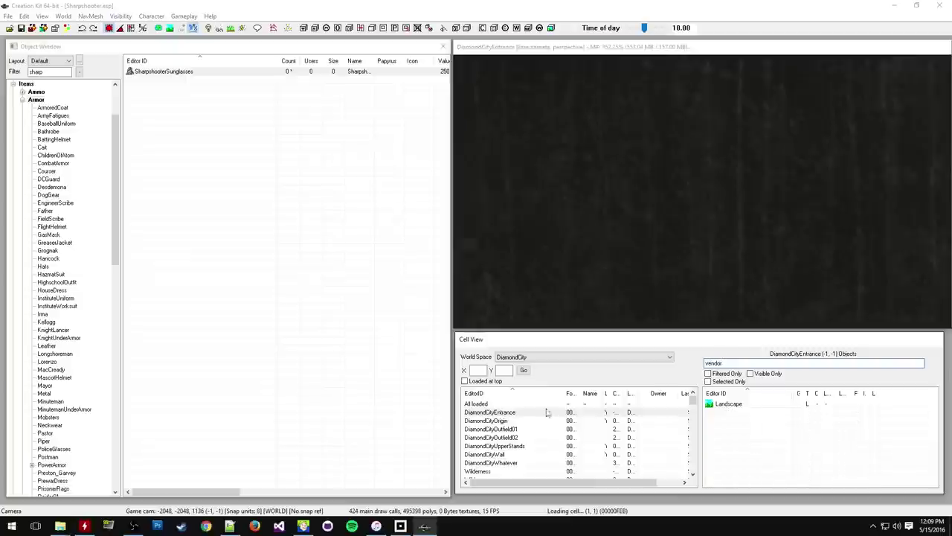
click(561, 363)
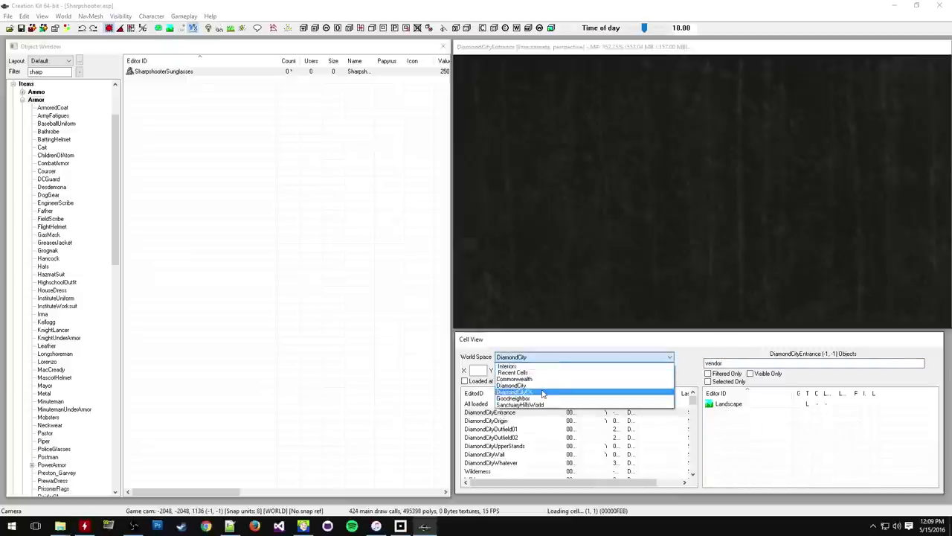
click(547, 387)
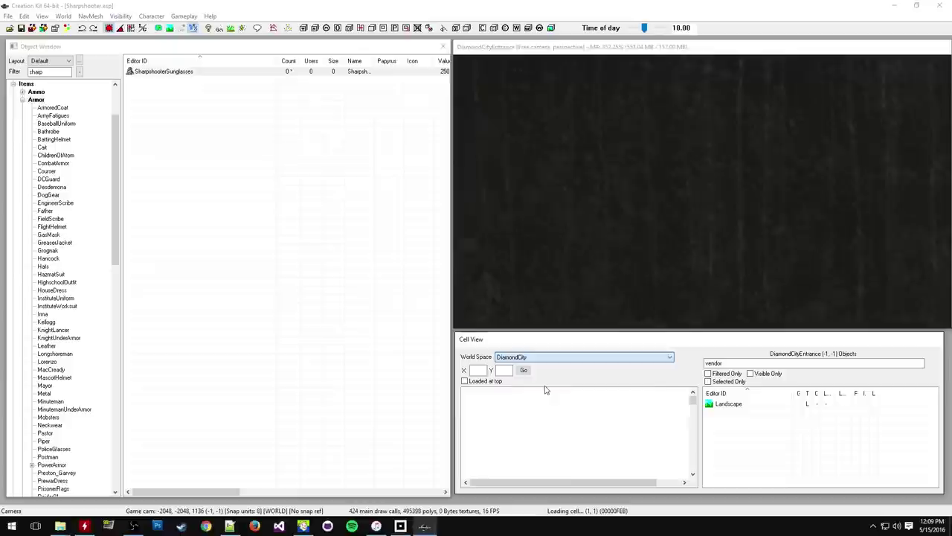
key(BackSpace)
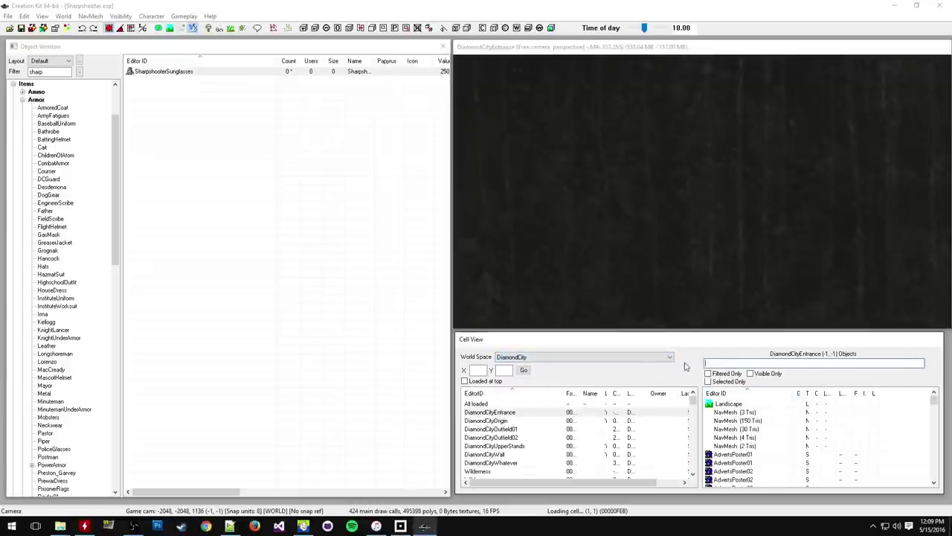
text(vendor)
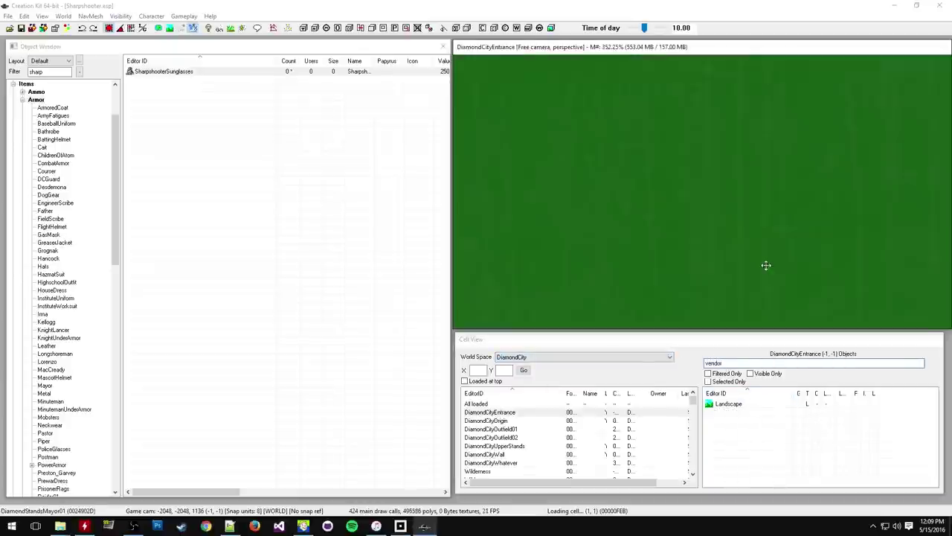
Step: Bring the DiamondCityOrigin cell's market area up close in the Render Window and dismiss the warnings
scroll(738, 236, down, 5)
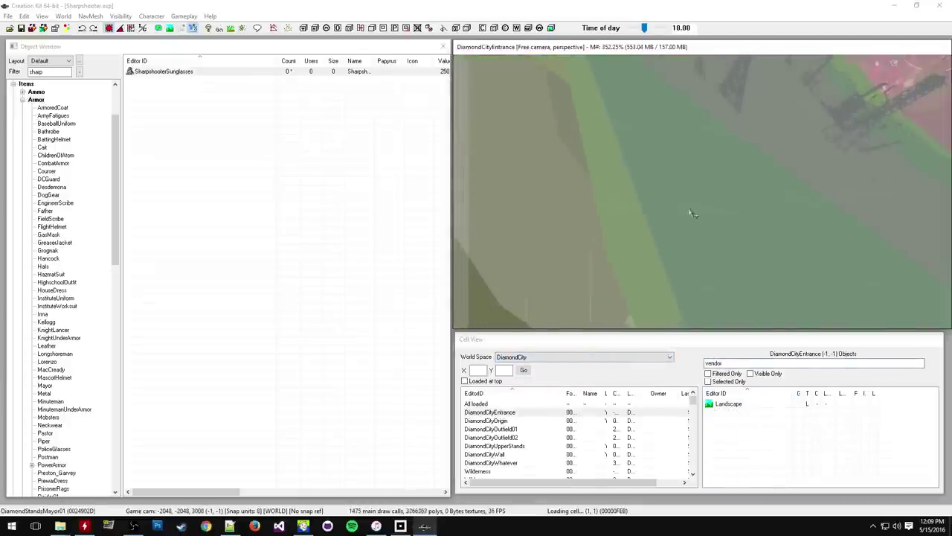
mouse_move(708, 154)
middle_down()
mouse_move(768, 115)
mouse_move(713, 155)
middle_up()
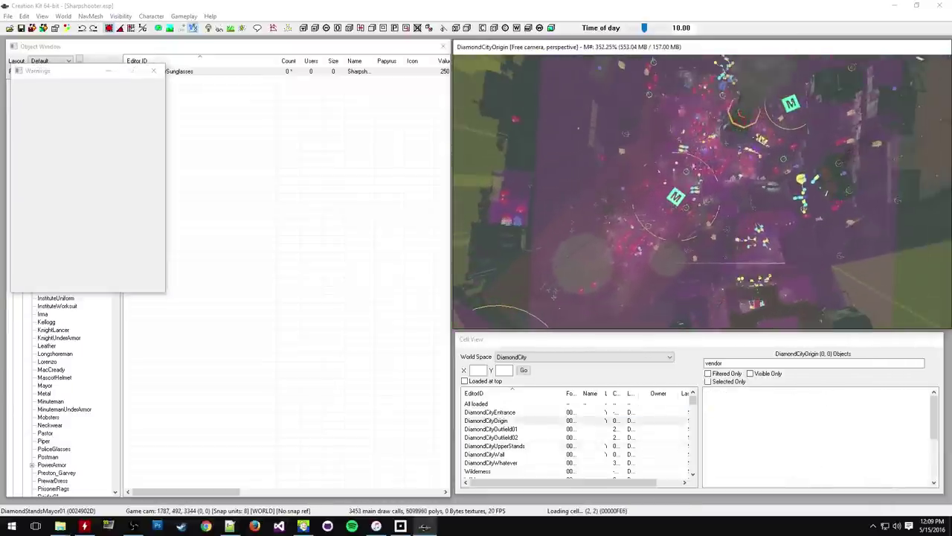
scroll(703, 141, up, 3)
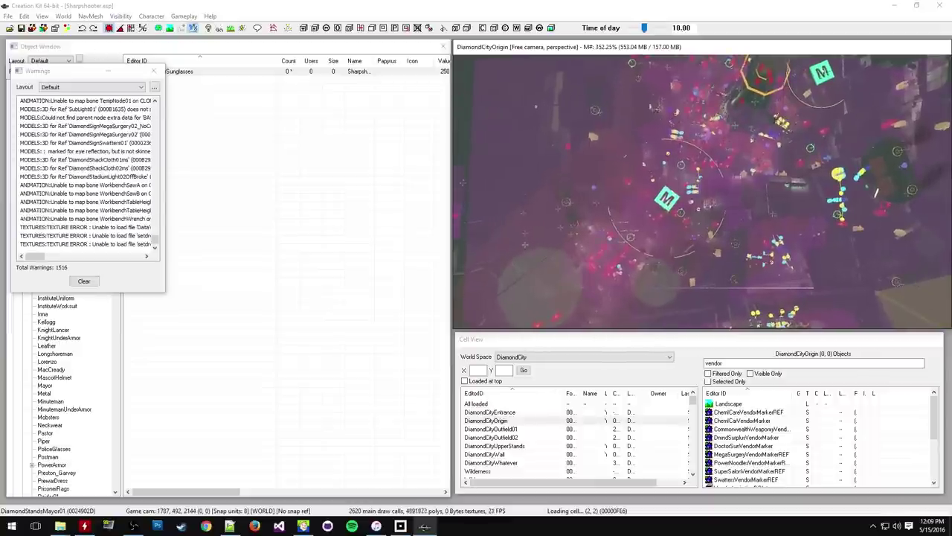
click(209, 47)
scroll(802, 151, up, 6)
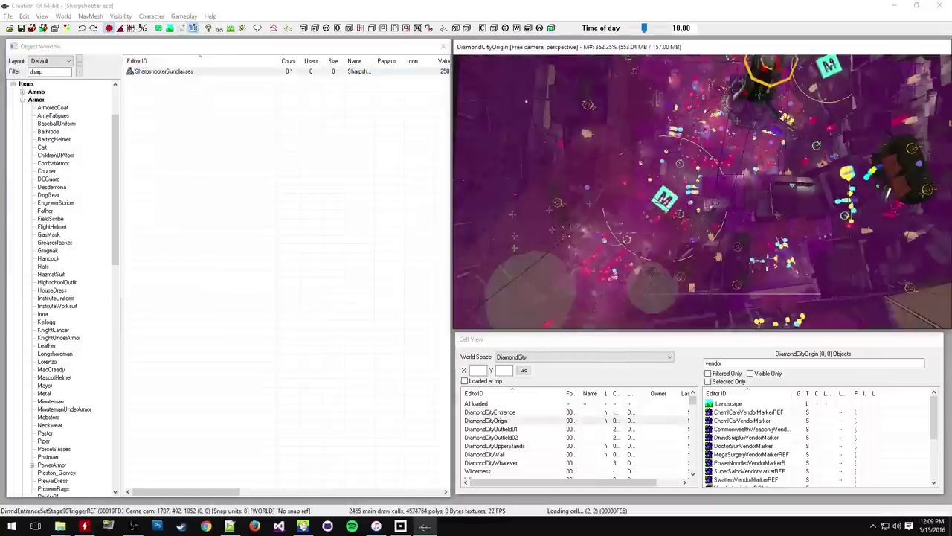
scroll(698, 190, up, 6)
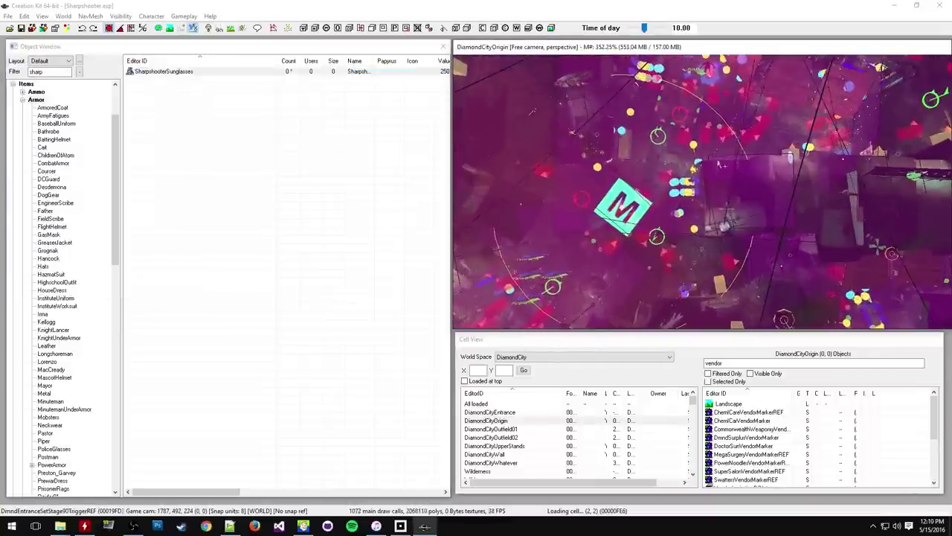
scroll(698, 191, up, 4)
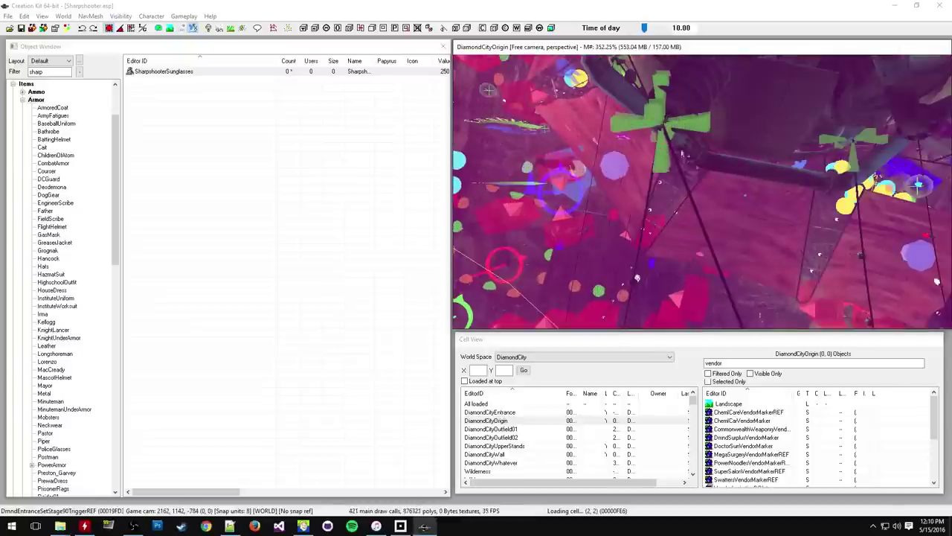
Step: Filter the DiamondCityOrigin objects for "vendor" and pick the VendorAspirationSwatter container
click(768, 362)
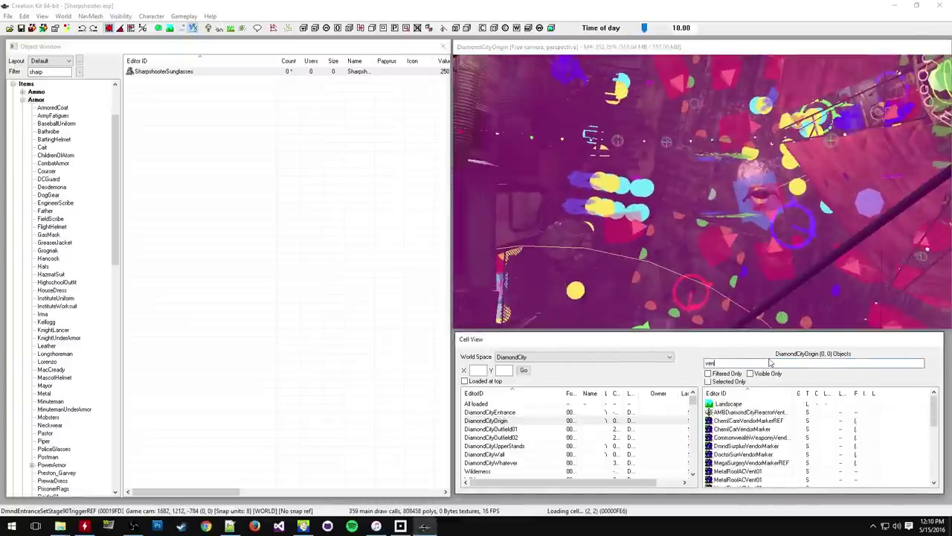
text(or)
scroll(744, 439, down, 3)
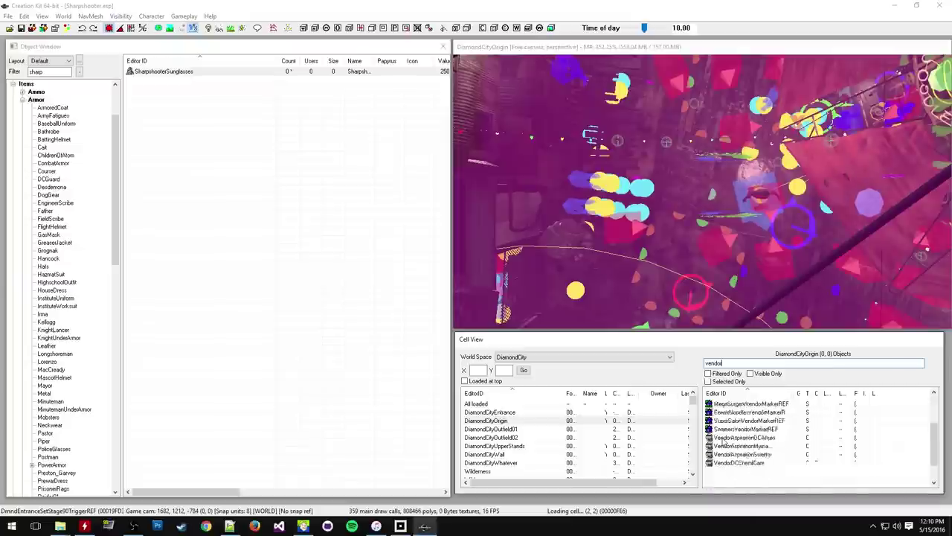
click(746, 429)
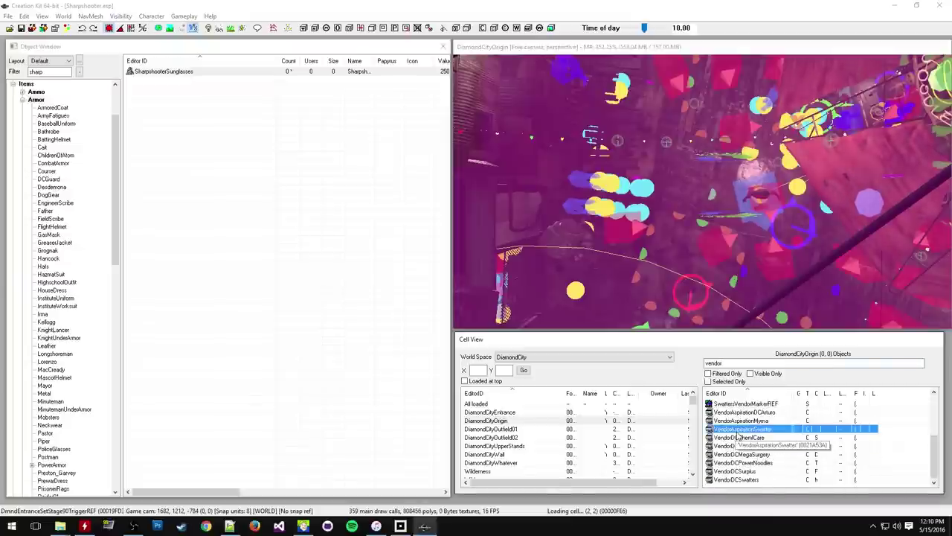
double_click(742, 430)
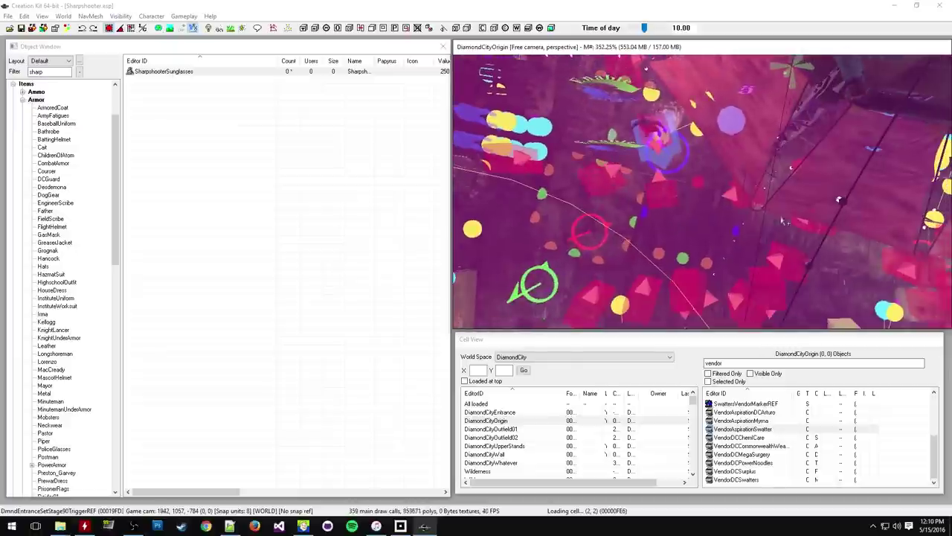
Step: Examine the Diamond City market stalls and check the vendor marker inside the prescriptions stall
scroll(783, 221, up, 6)
shift+middle_drag(714, 203, 865, 162)
scroll(787, 187, down, 5)
scroll(793, 159, up, 4)
scroll(750, 135, down, 5)
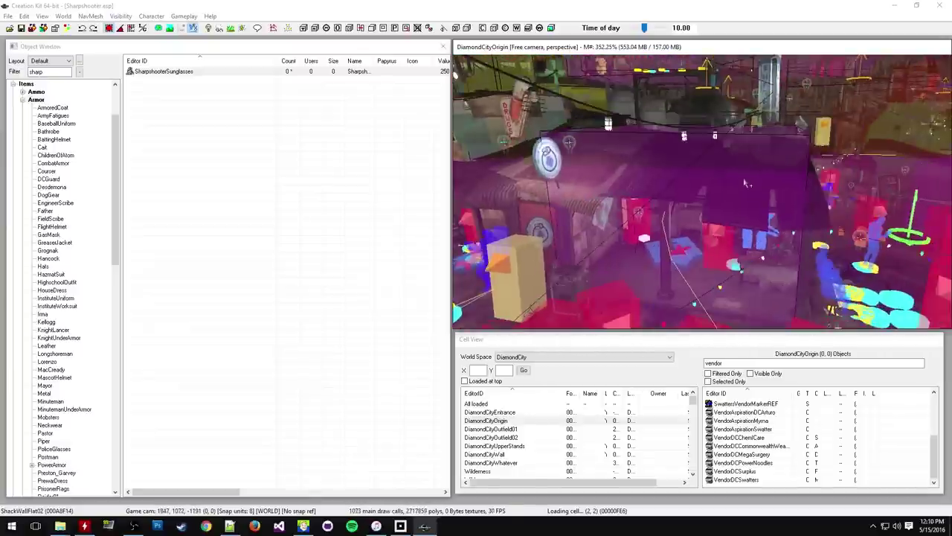
mouse_move(748, 178)
shift+middle_down()
mouse_move(759, 182)
mouse_move(741, 167)
mouse_move(758, 168)
mouse_move(667, 164)
shift+middle_up()
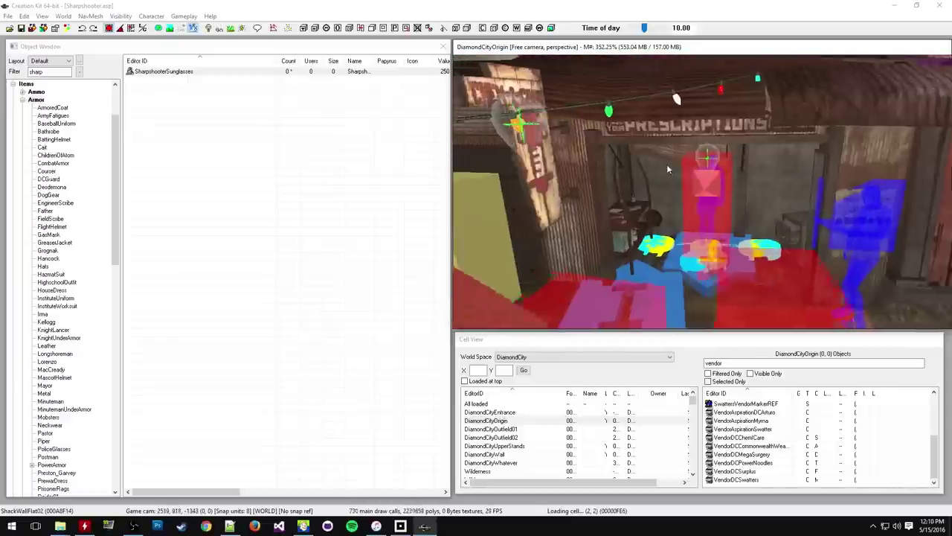
scroll(668, 163, down, 3)
scroll(716, 175, up, 4)
middle_drag(750, 185, 718, 201)
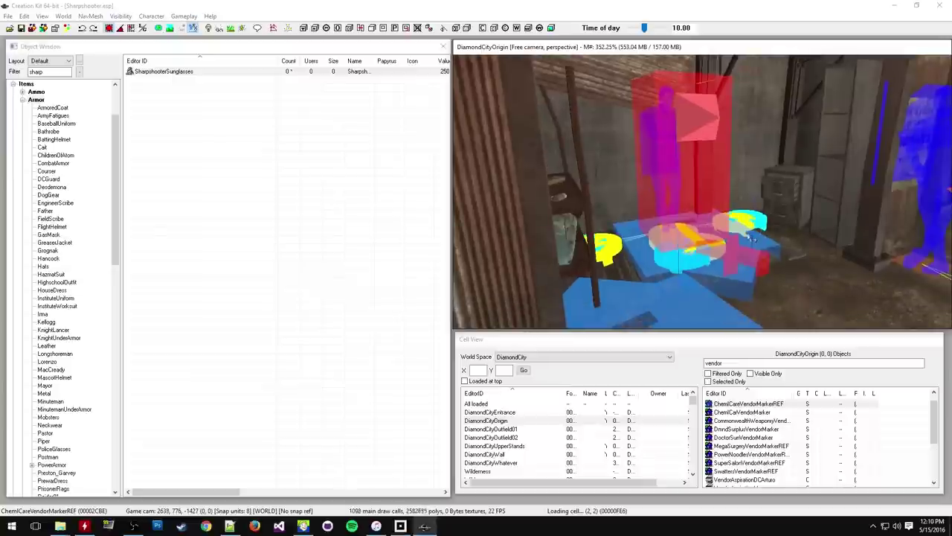
middle_drag(708, 240, 689, 236)
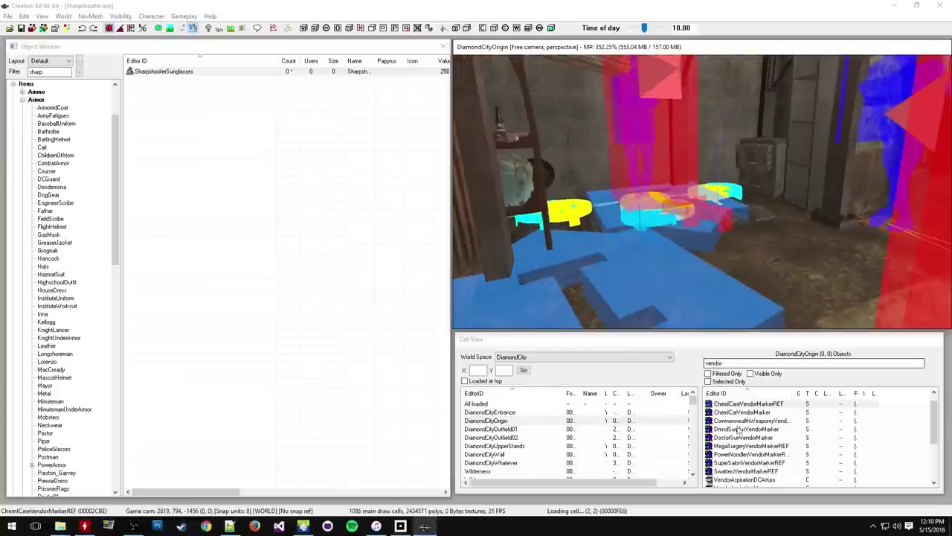
Step: Find the surgery stall in the Diamond City market and select its DoctorSunVendorMarker
click(756, 454)
scroll(756, 455, down, 3)
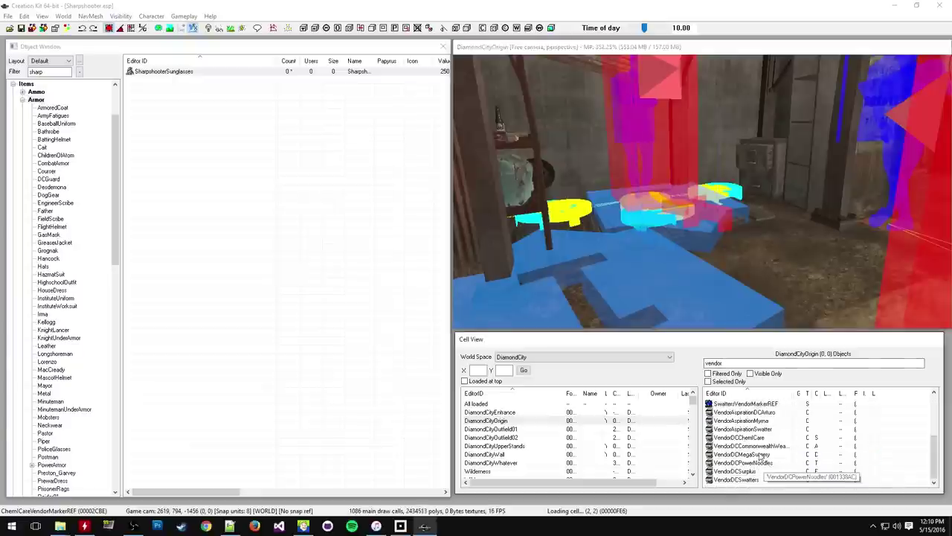
middle_drag(782, 209, 664, 185)
click(665, 184)
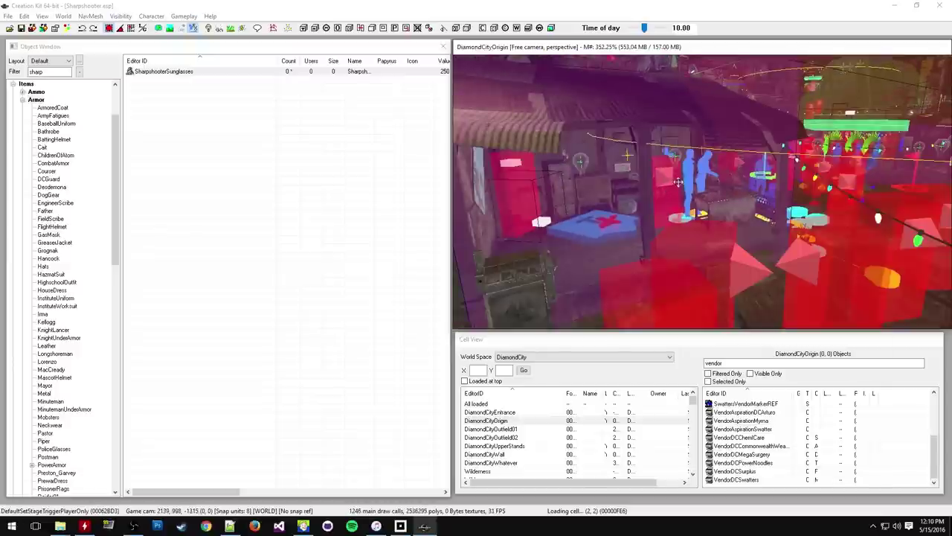
scroll(660, 181, up, 6)
shift+middle_drag(659, 181, 684, 156)
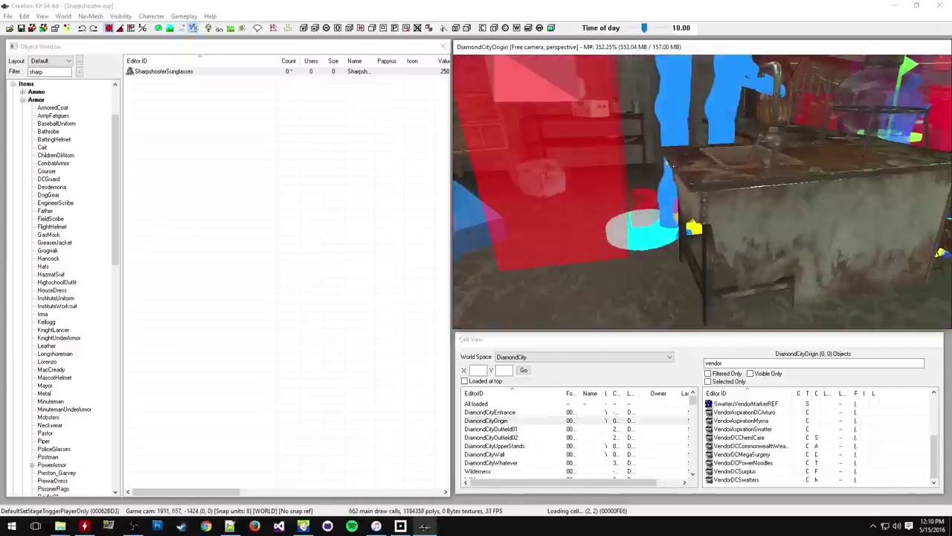
click(657, 145)
Step: Look through the vendor containers, including the Commonwealth Weaponry one, and select VendorDCMegaSurgery
scroll(650, 148, down, 2)
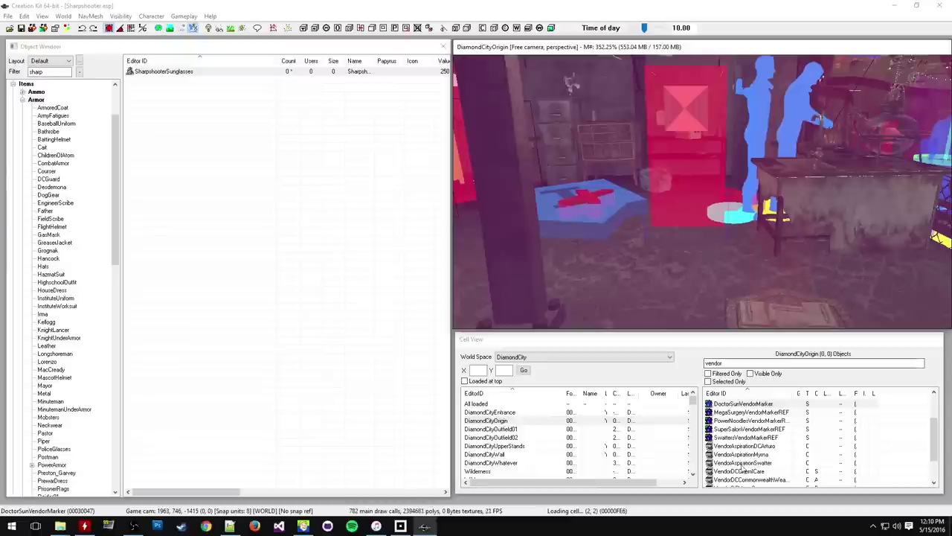
click(756, 480)
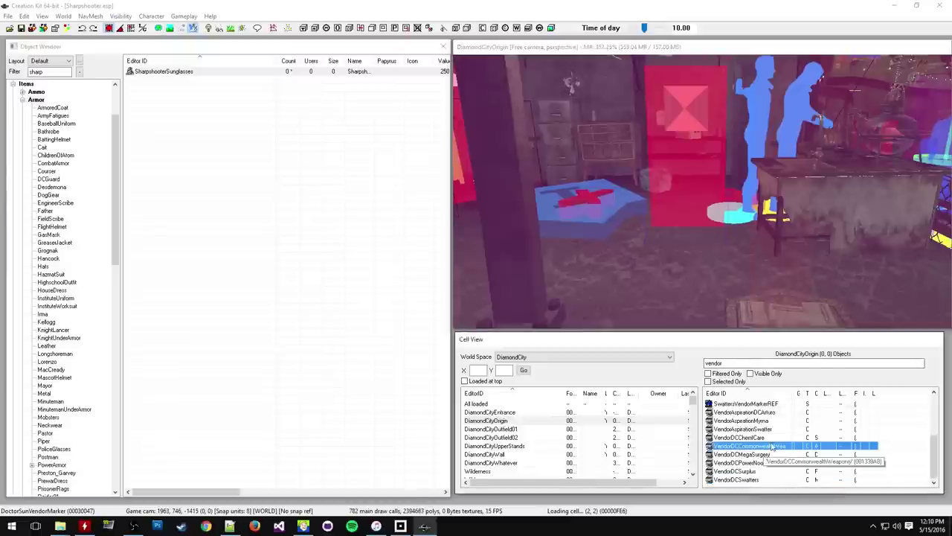
click(766, 454)
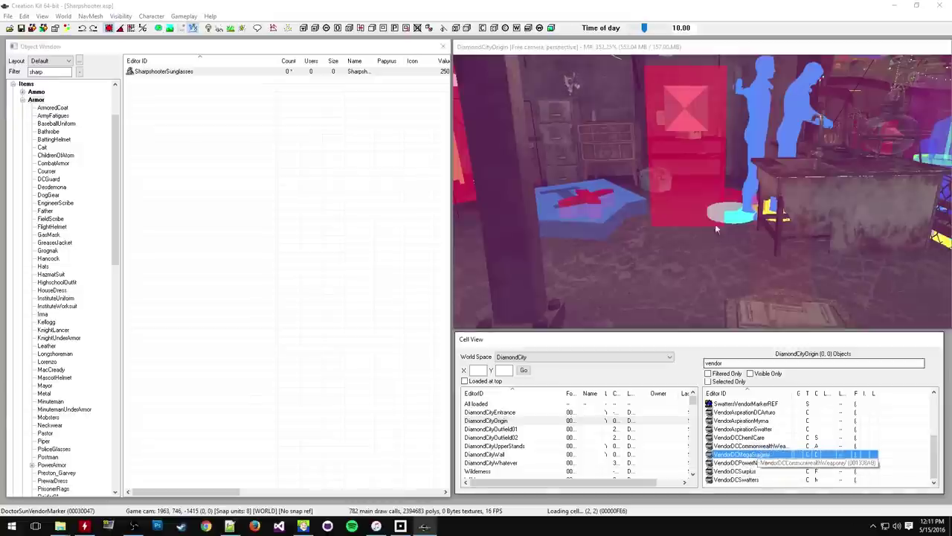
middle_drag(677, 190, 678, 154)
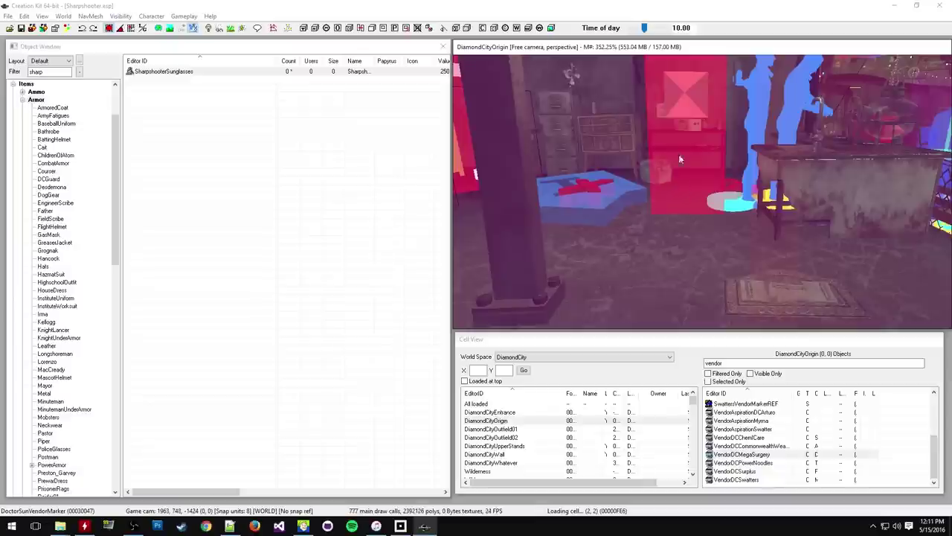
Step: Place the SharpshooterSunglasses on the surgery stall's counter, beside the sink
click(743, 453)
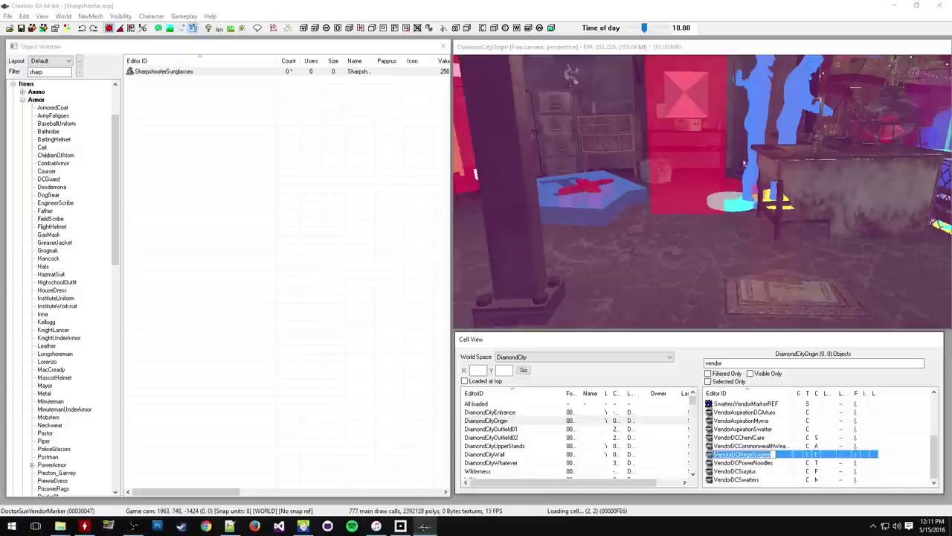
mouse_move(653, 245)
middle_down()
mouse_move(651, 224)
mouse_move(657, 250)
middle_up()
scroll(744, 228, up, 4)
middle_drag(707, 213, 683, 217)
scroll(662, 212, up, 3)
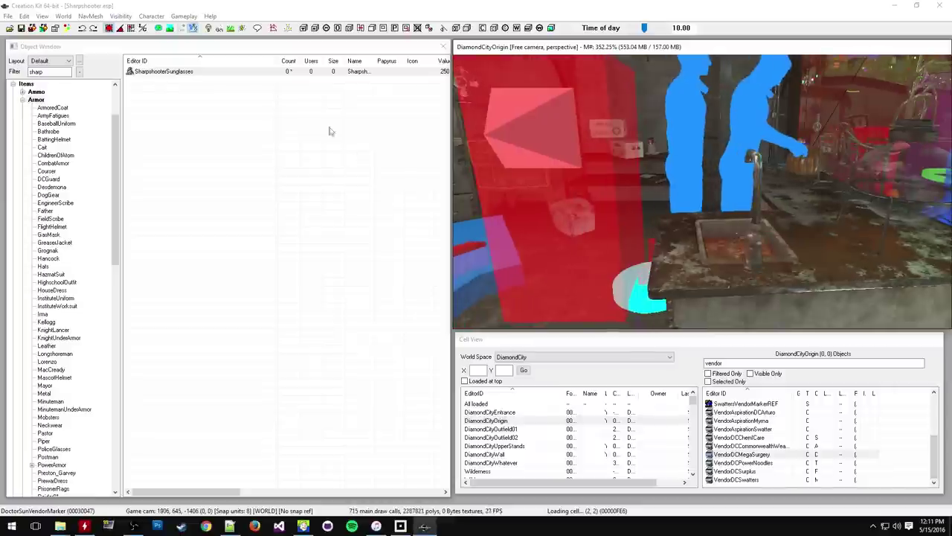
click(149, 72)
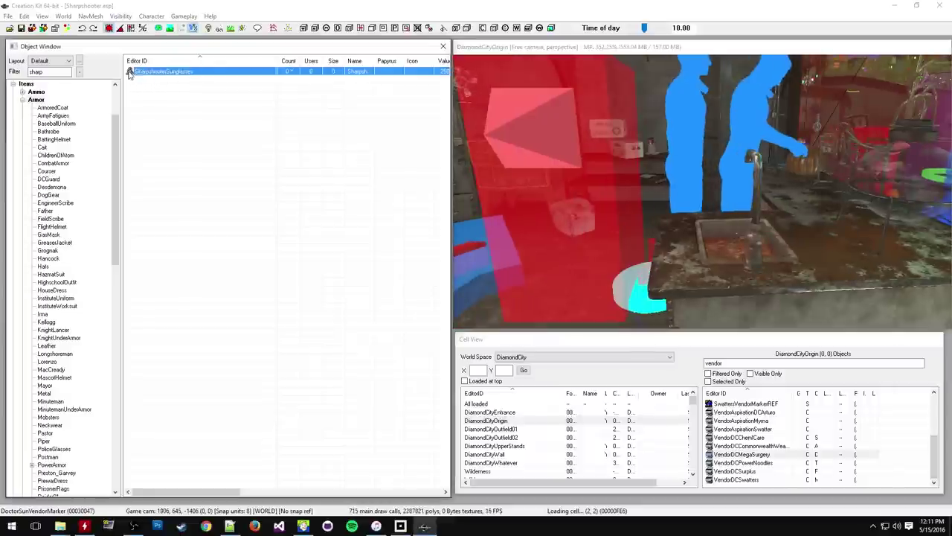
drag(803, 257, 844, 260)
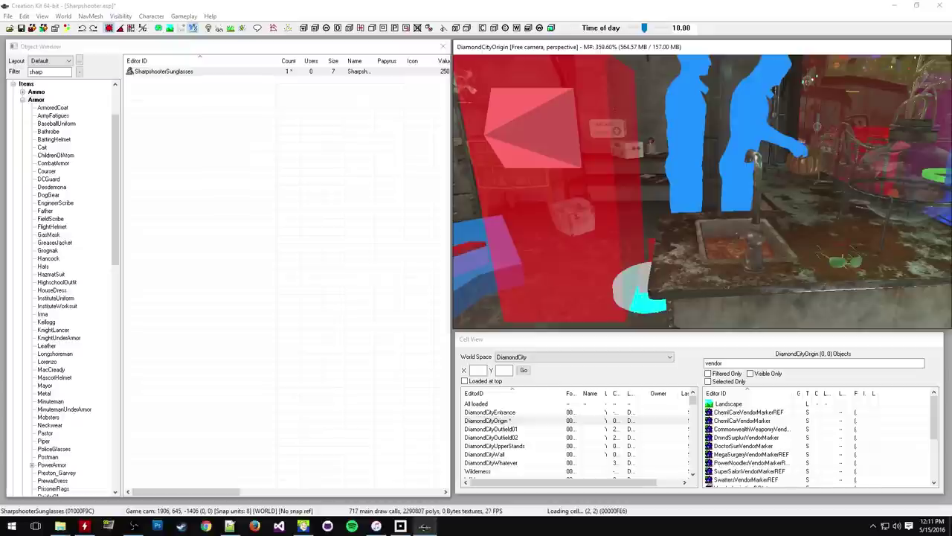
Step: Find the vendor chest beneath the surgery stall and select the VendorDCMegaSurgery container
click(818, 287)
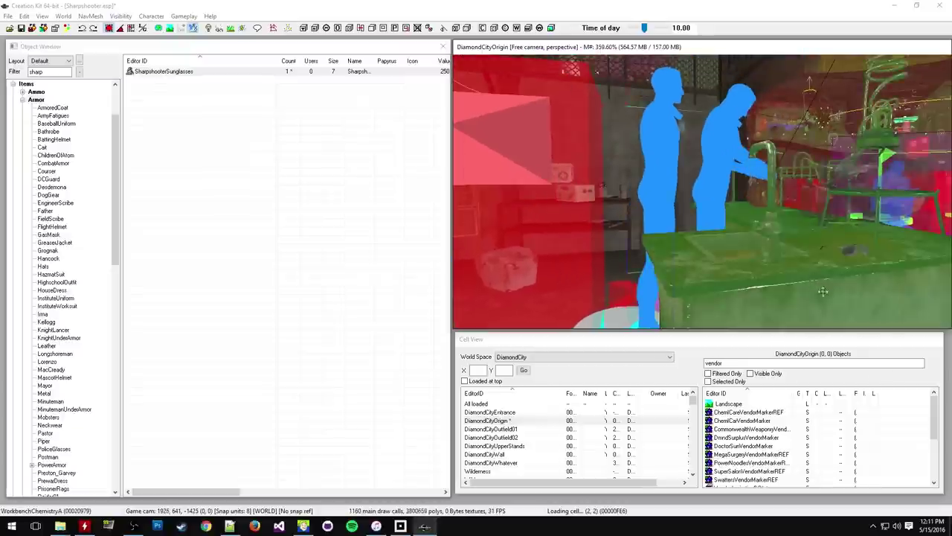
click(693, 65)
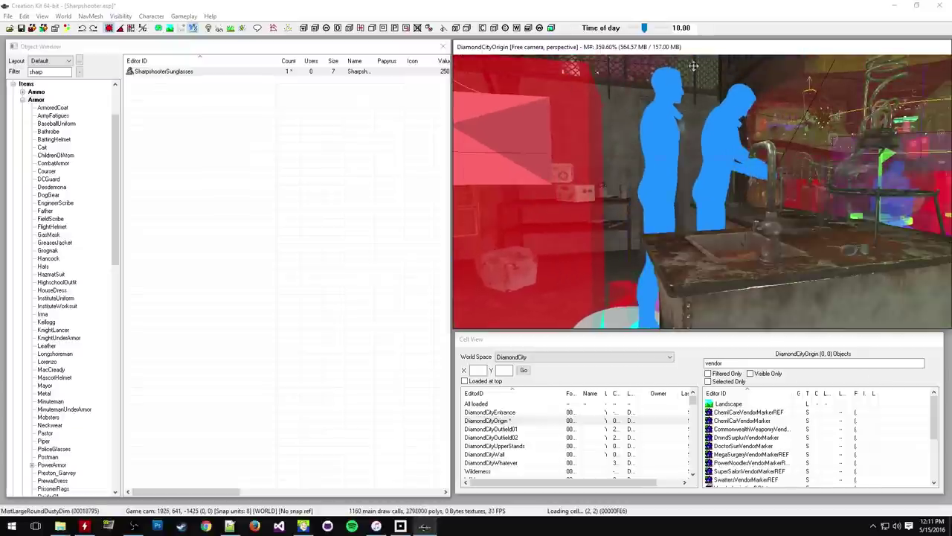
shift+middle_drag(744, 221, 693, 216)
scroll(742, 215, down, 4)
scroll(691, 217, up, 10)
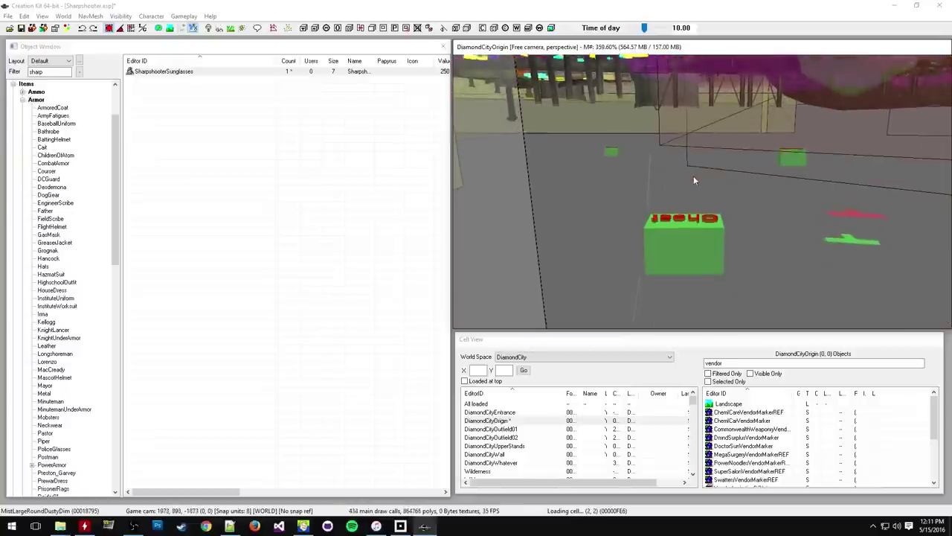
shift+middle_drag(678, 202, 713, 202)
click(745, 229)
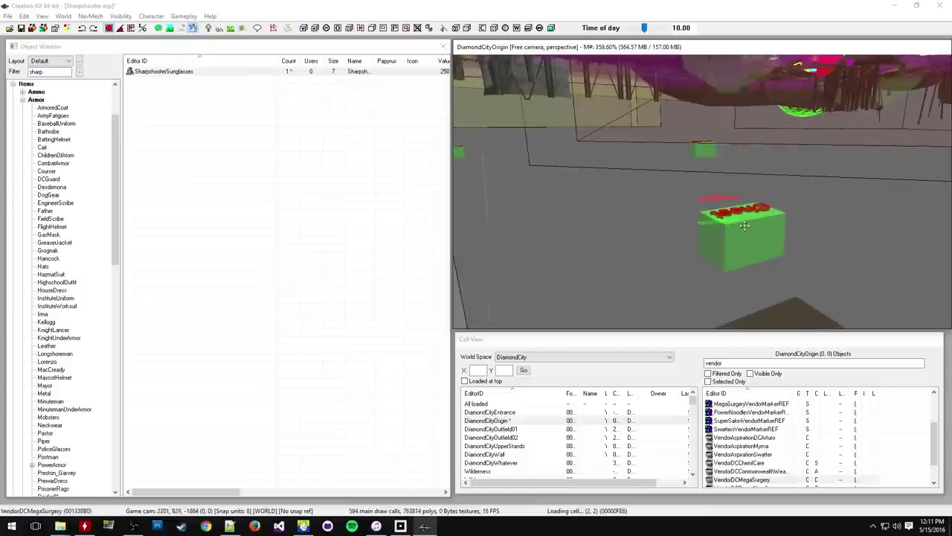
mouse_move(800, 217)
shift+middle_down()
mouse_move(832, 213)
mouse_move(747, 251)
shift+middle_up()
scroll(764, 236, up, 3)
shift+middle_drag(782, 221, 699, 200)
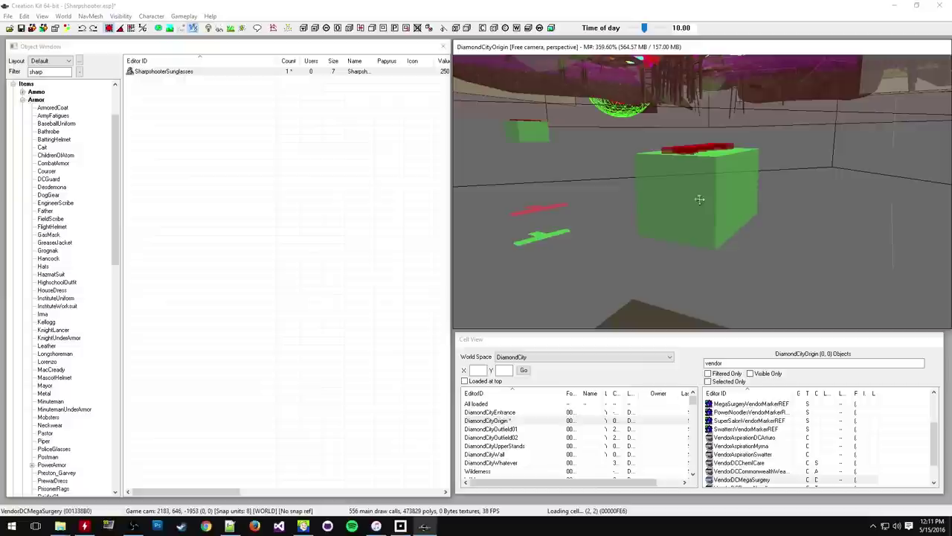
Step: Open the VendorDCMegaSurgery reference and bring up its base container for editing
click(737, 363)
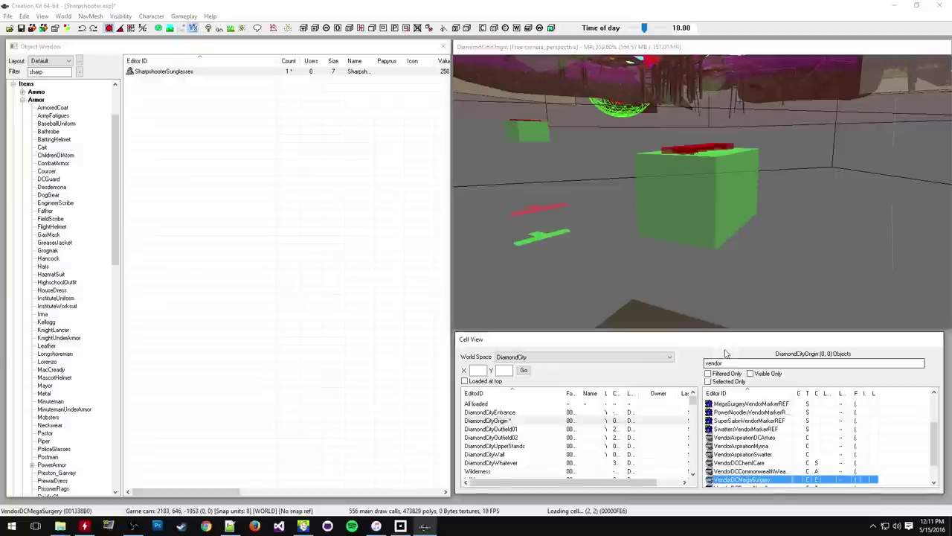
click(746, 471)
double_click(730, 480)
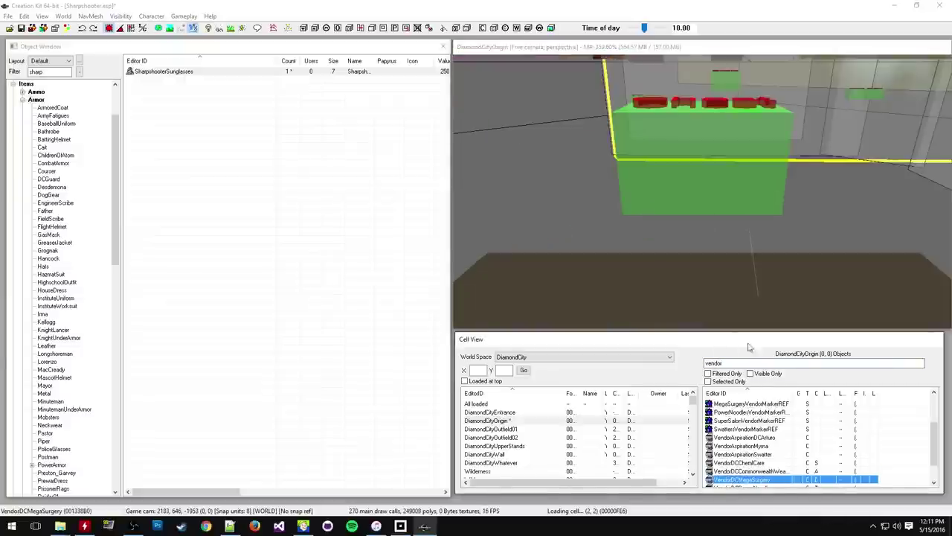
right_click(722, 482)
click(744, 404)
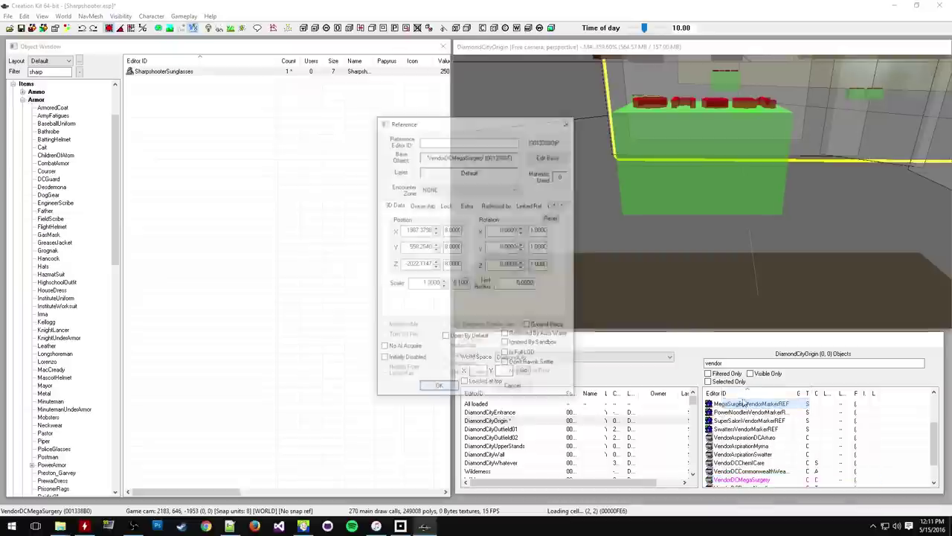
click(541, 157)
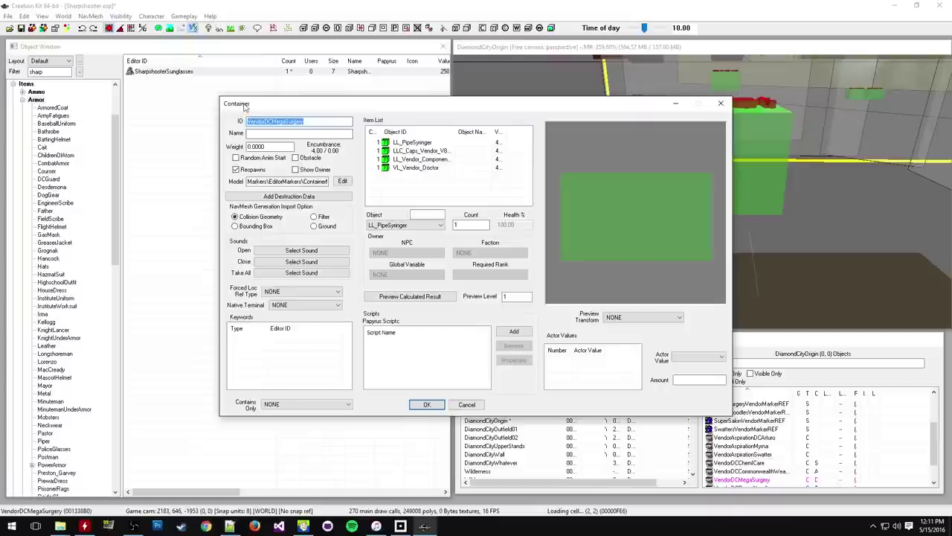
Step: Add a new entry to the container's item list and set its object to SharpshooterSunglasses
right_click(396, 183)
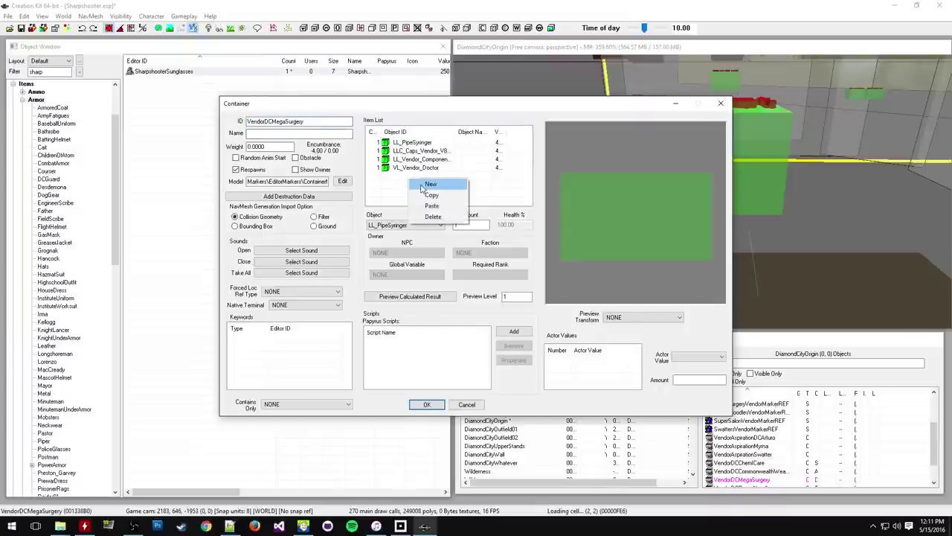
click(420, 185)
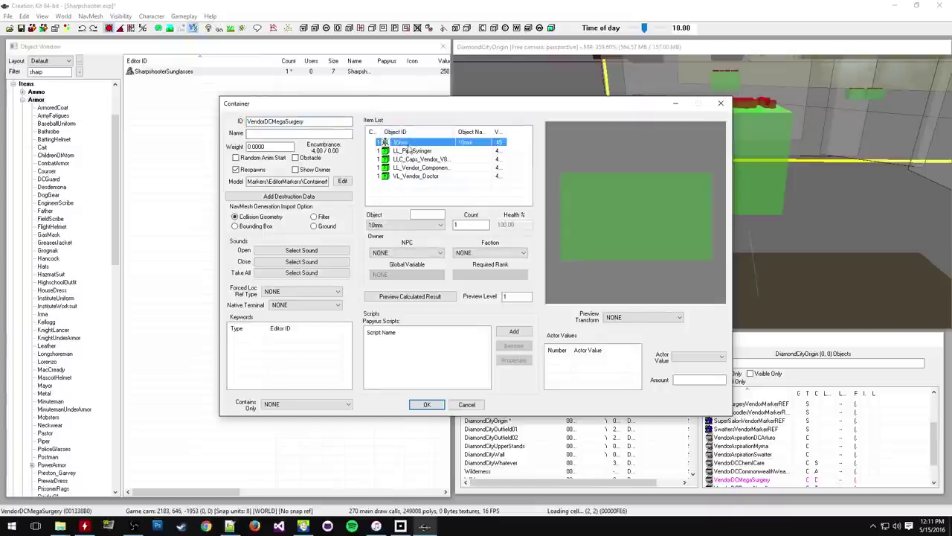
click(393, 225)
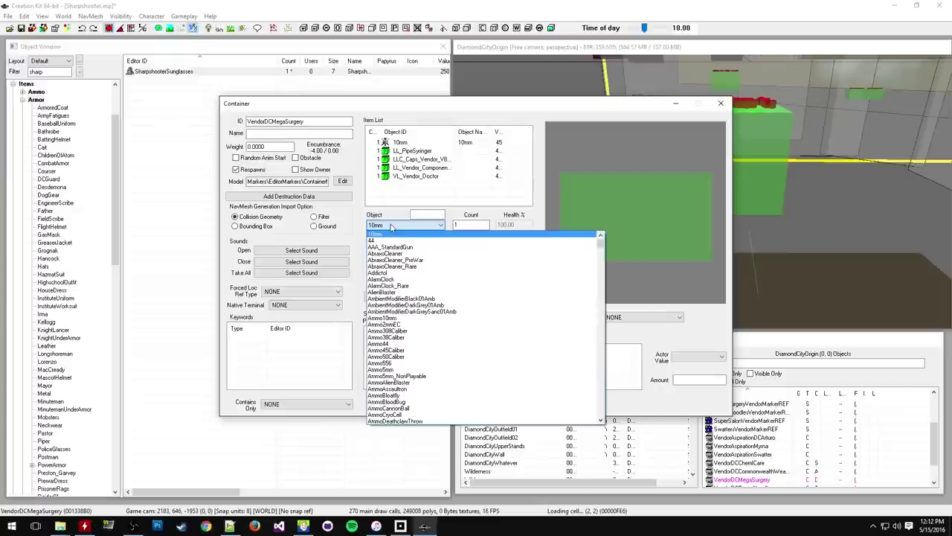
text(shooterSunglasses)
key(Return)
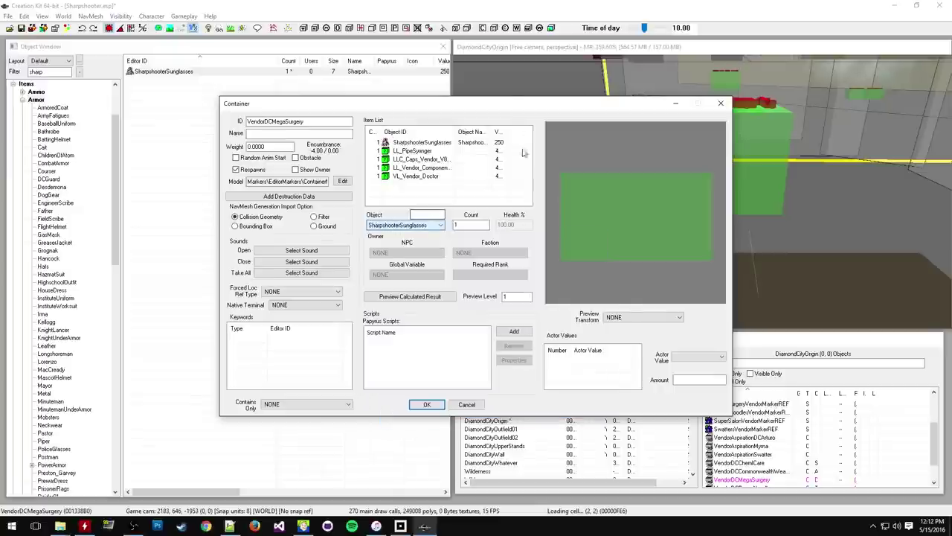
Step: Review the container's item list, accept the container and reference changes, and save the plugin
click(488, 143)
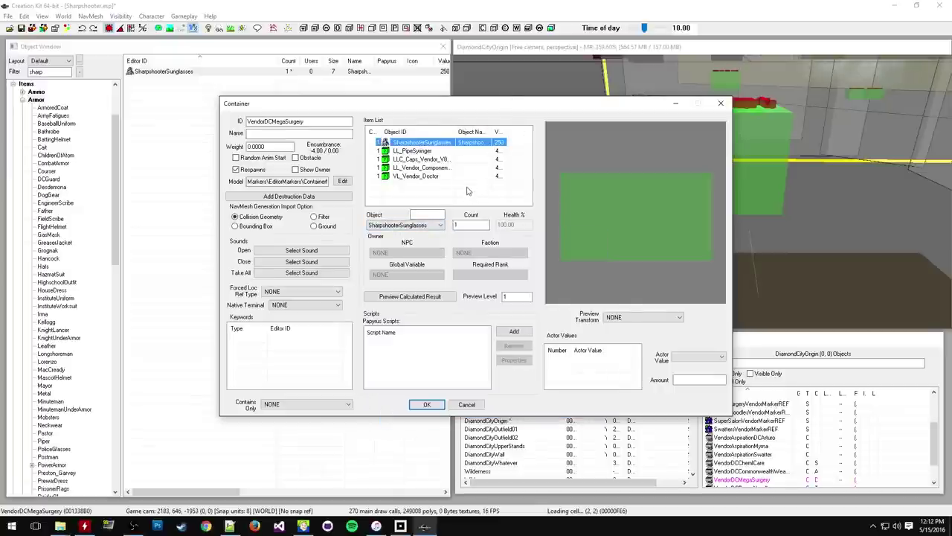
click(467, 191)
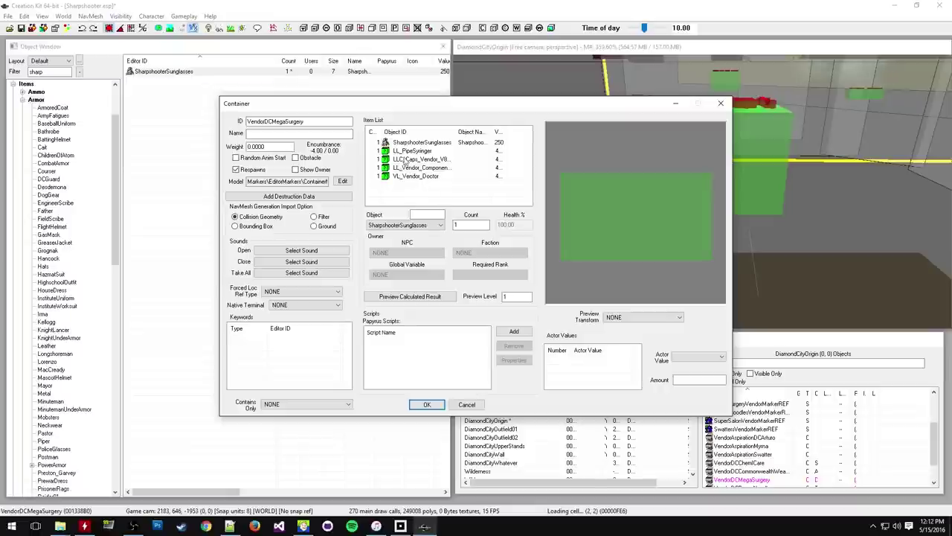
click(406, 152)
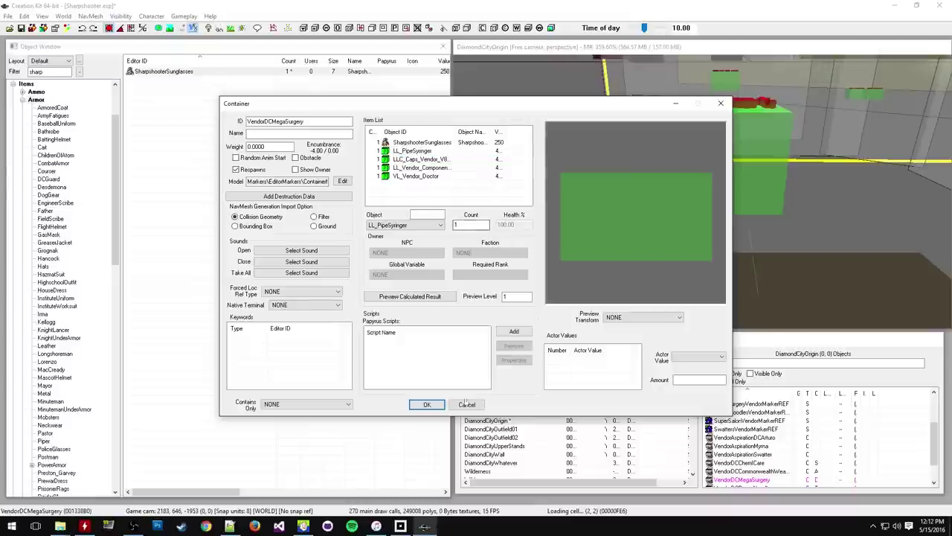
click(427, 404)
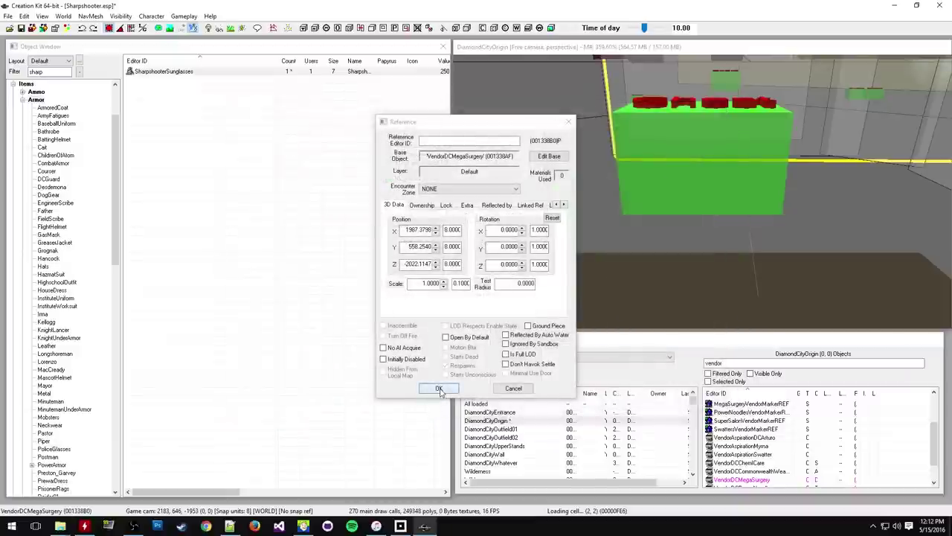
click(439, 389)
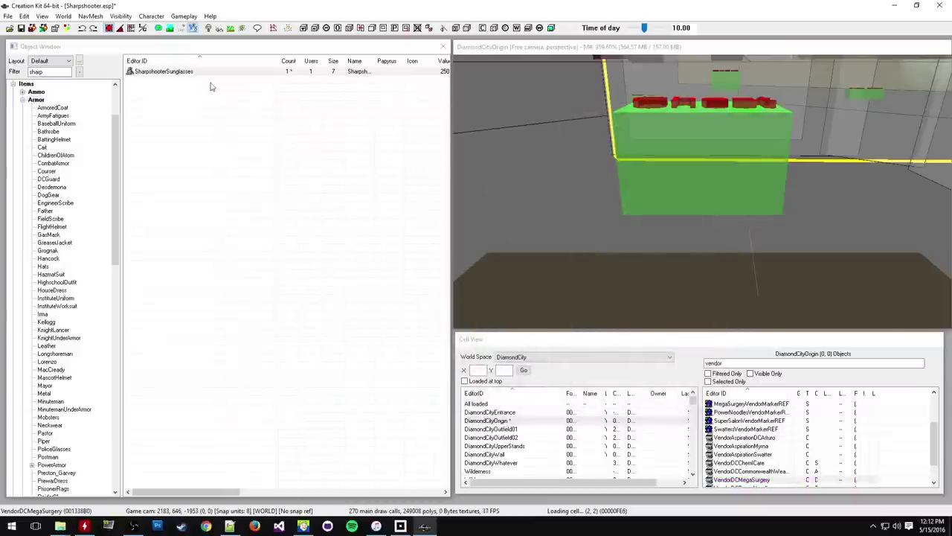
click(21, 28)
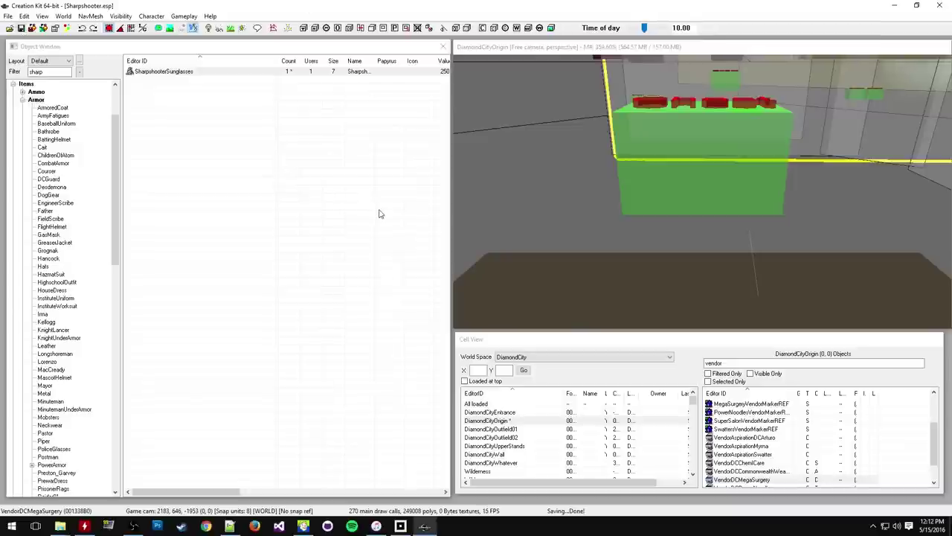
Step: Switch to Fallout 4, make sure Sharpshooter.esp is enabled in the mod load order, and return to the main menu
click(133, 526)
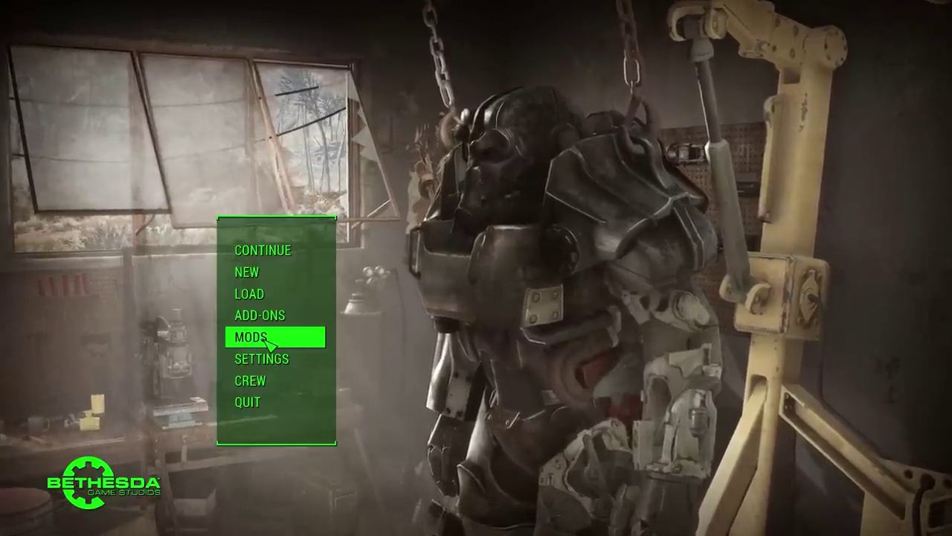
click(267, 339)
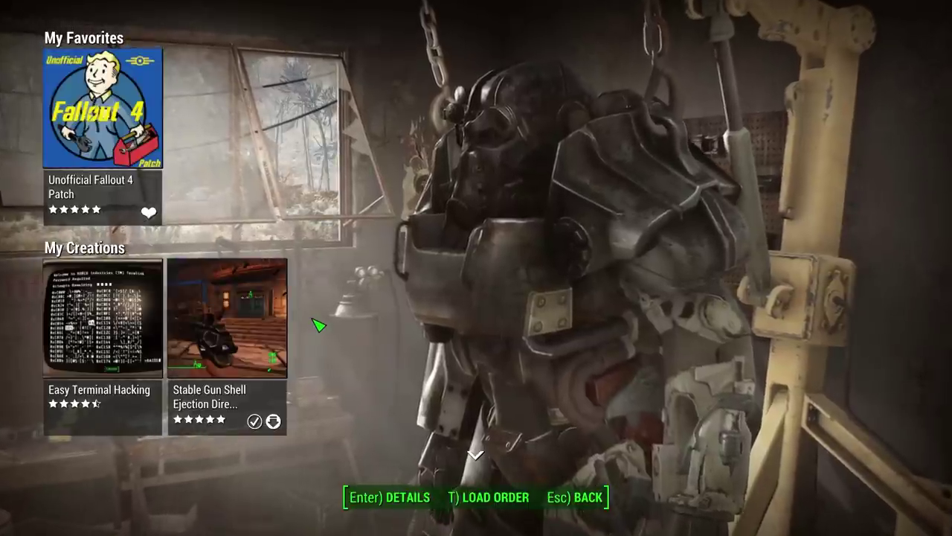
key(t)
click(438, 285)
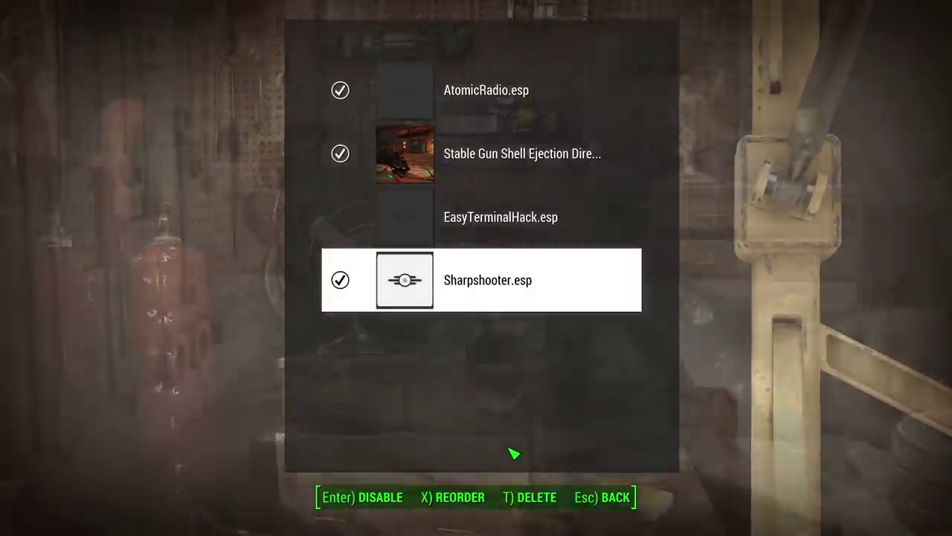
key(Escape)
key(Escape)
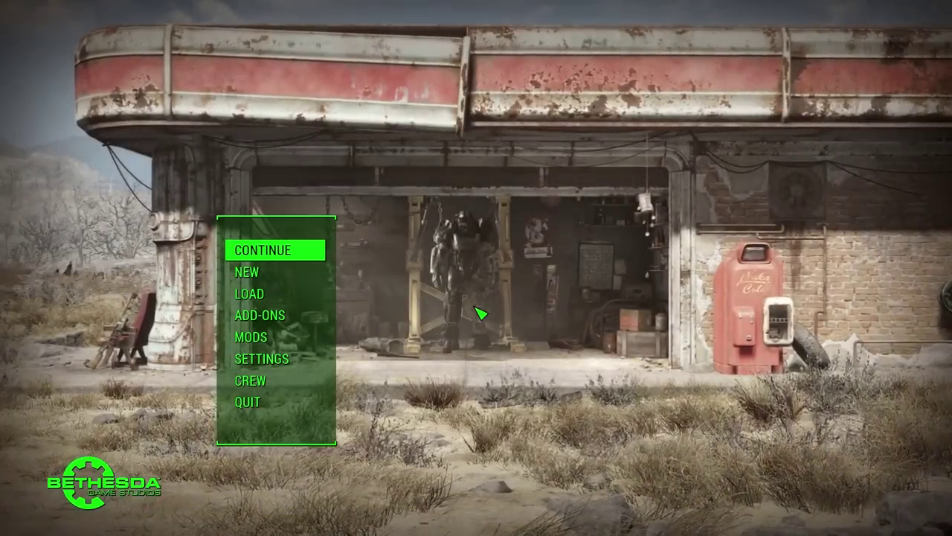
Step: Continue the game from the latest Quicksave
click(290, 246)
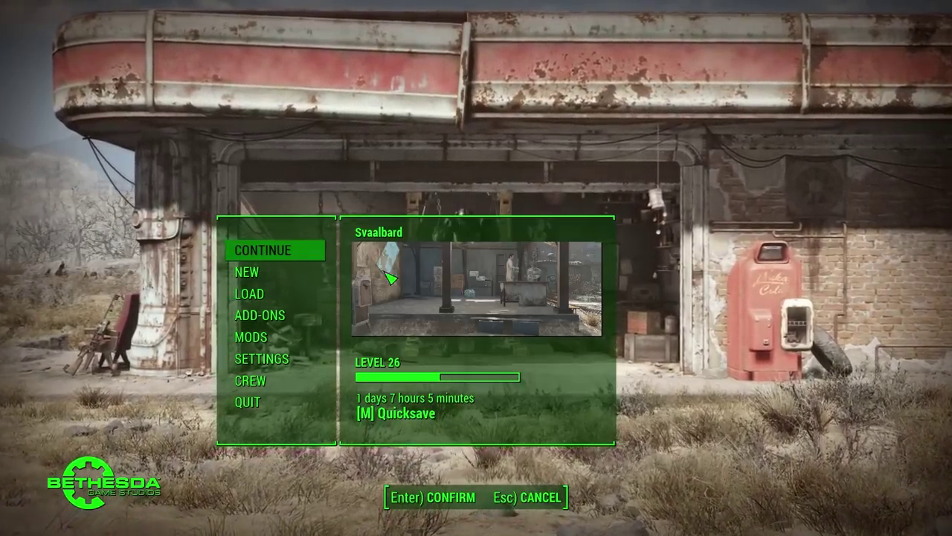
key(Return)
key(Return)
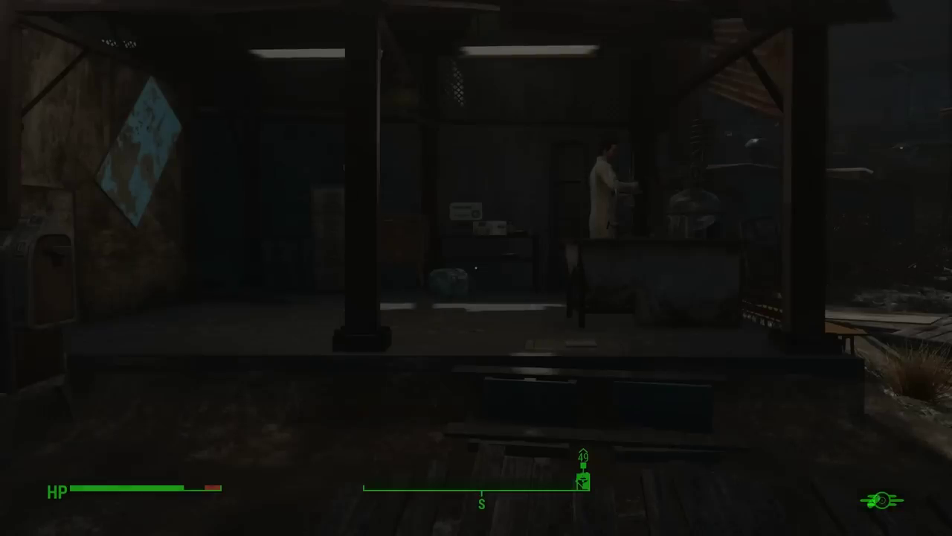
Step: Walk to the surgery stall's counter and take the Sharpshooter Sunglasses
key(w)
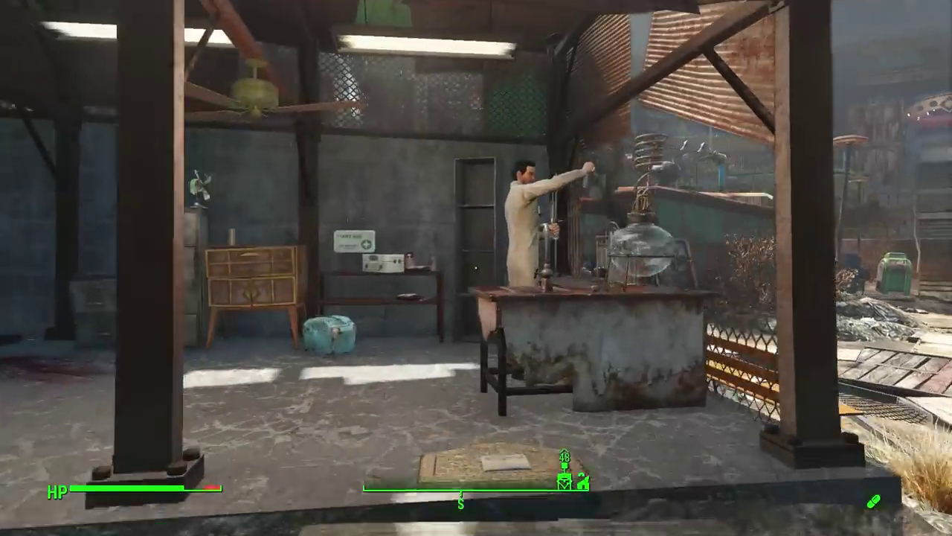
key(w)
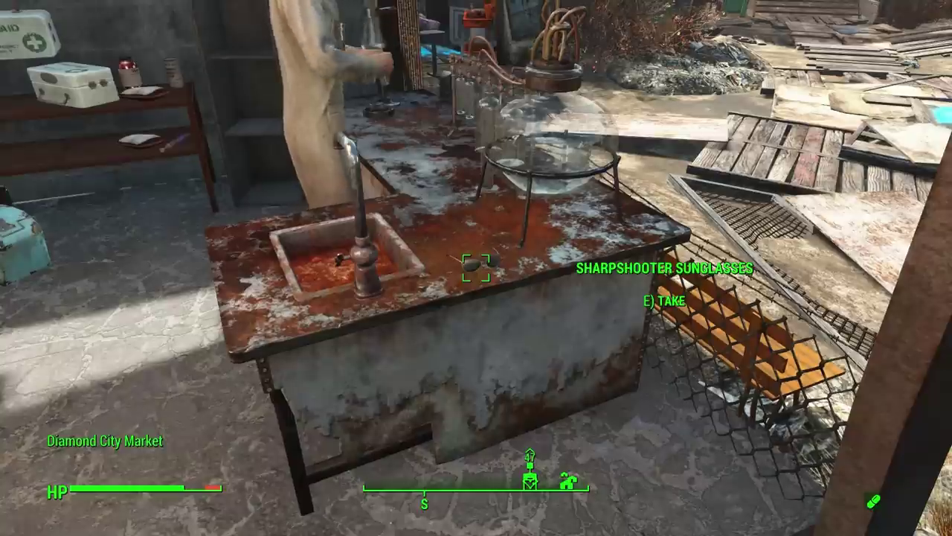
key(e)
Step: Find the Sharpshooter Sunglasses in the Pip-Boy's apparel inventory, equip them, and put the Pip-Boy away
key(Tab)
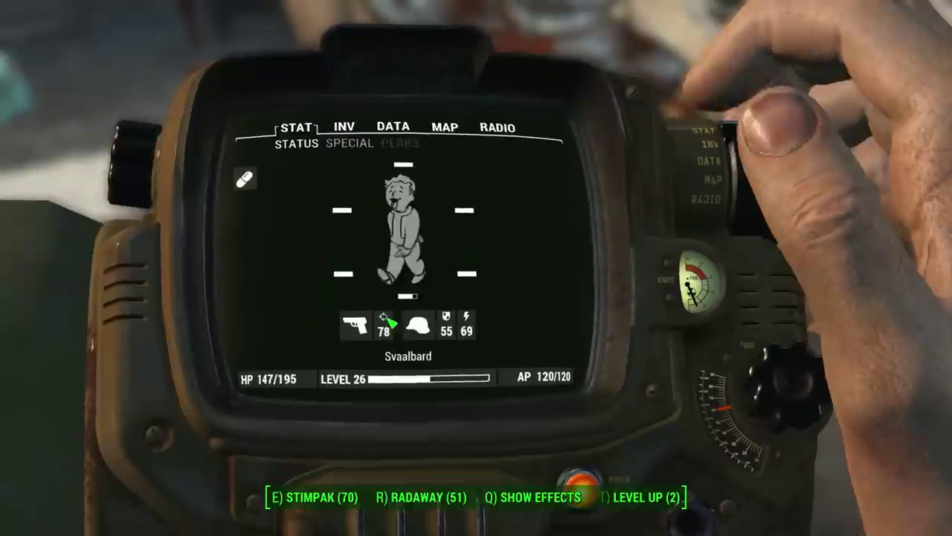
click(345, 137)
scroll(336, 269, down, 5)
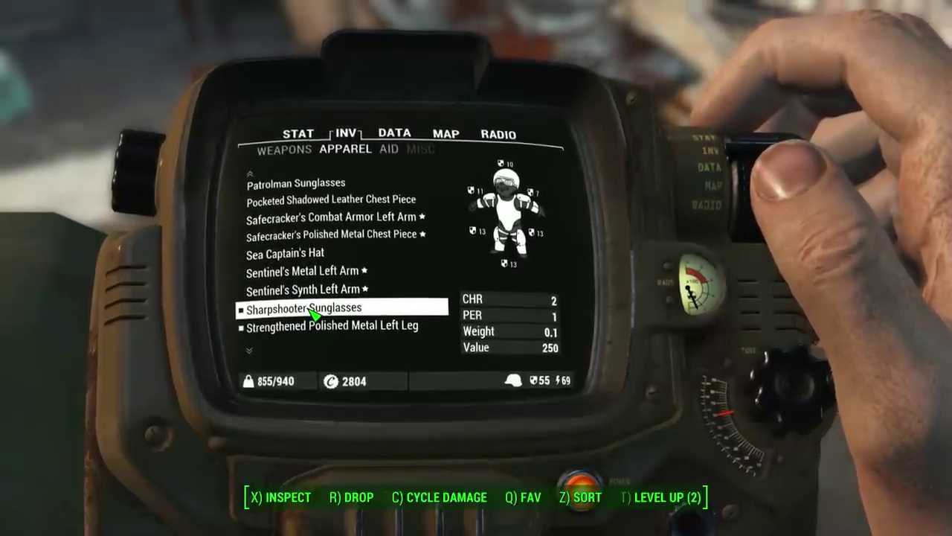
key(Tab)
Step: Move around the chemistry station to face Doctor Sun within talking range
key(s)
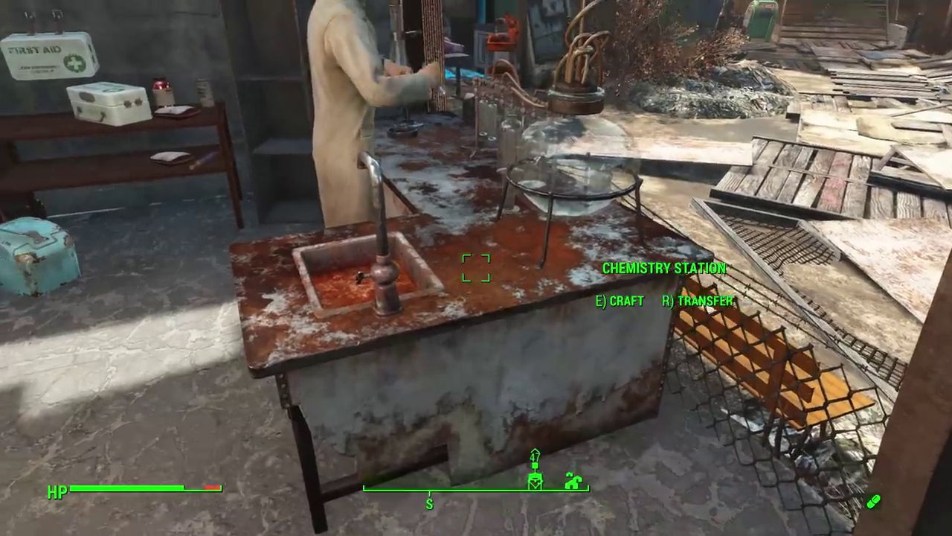
key(a)
key(w)
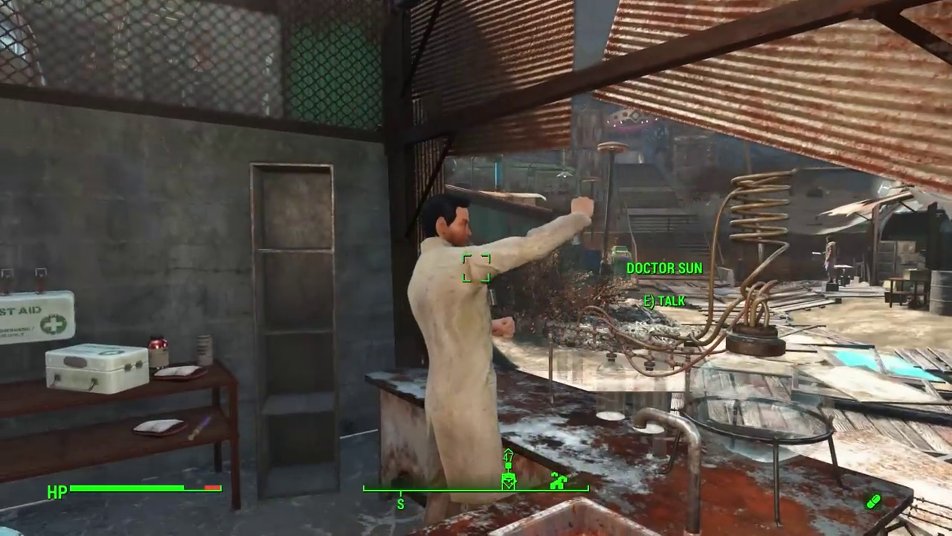
Step: Talk to Doctor Sun, ask to barter for supplies for the road, and show his apparel stock
key(e)
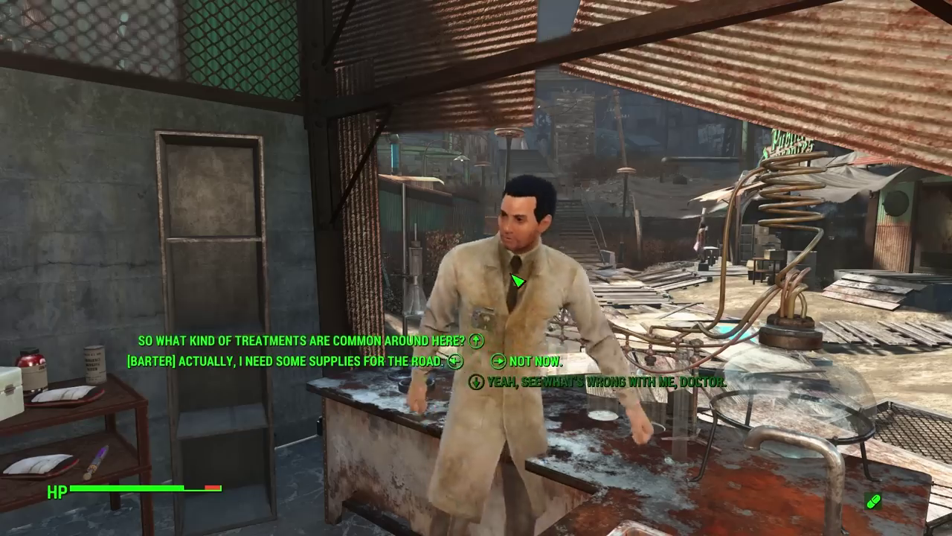
key(a)
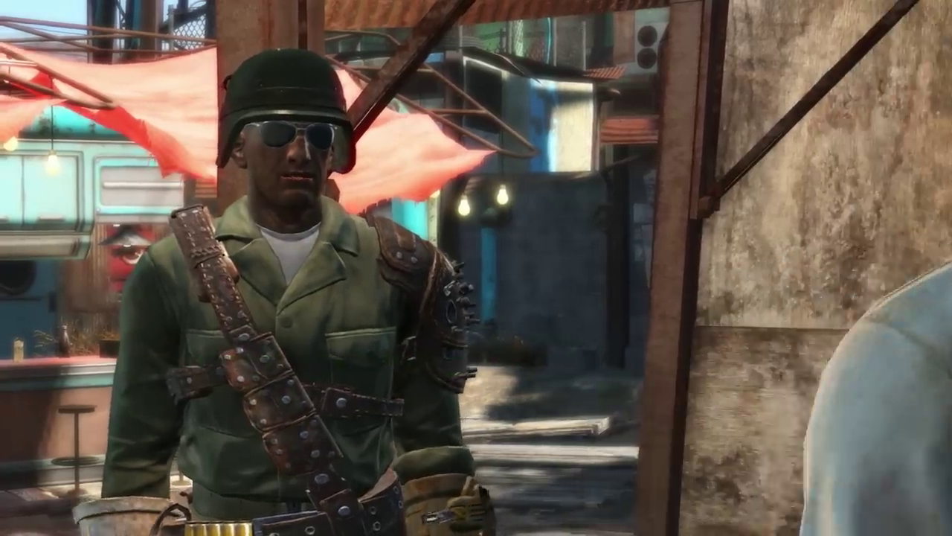
key(d)
key(d)
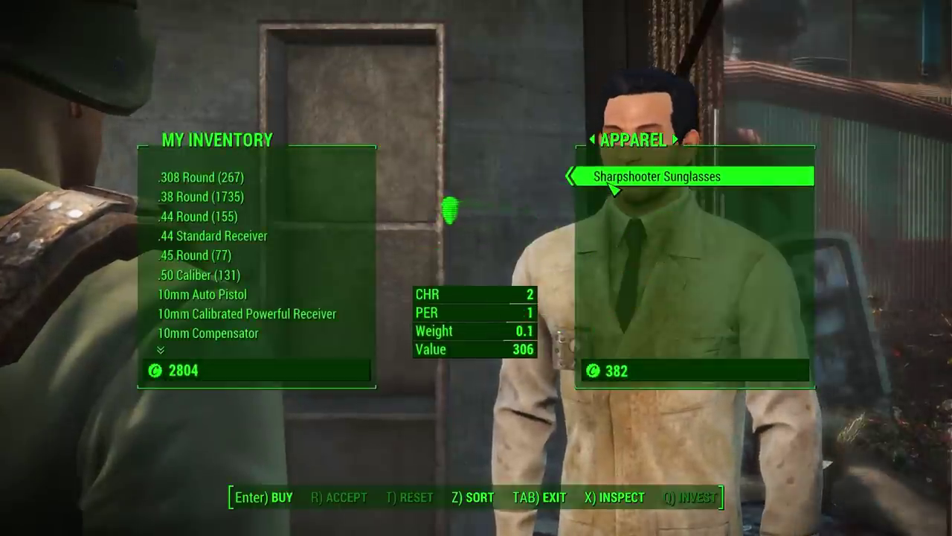
Step: Buy the Sharpshooter Sunglasses from Doctor Sun, accept the trade, and leave bartering
click(624, 179)
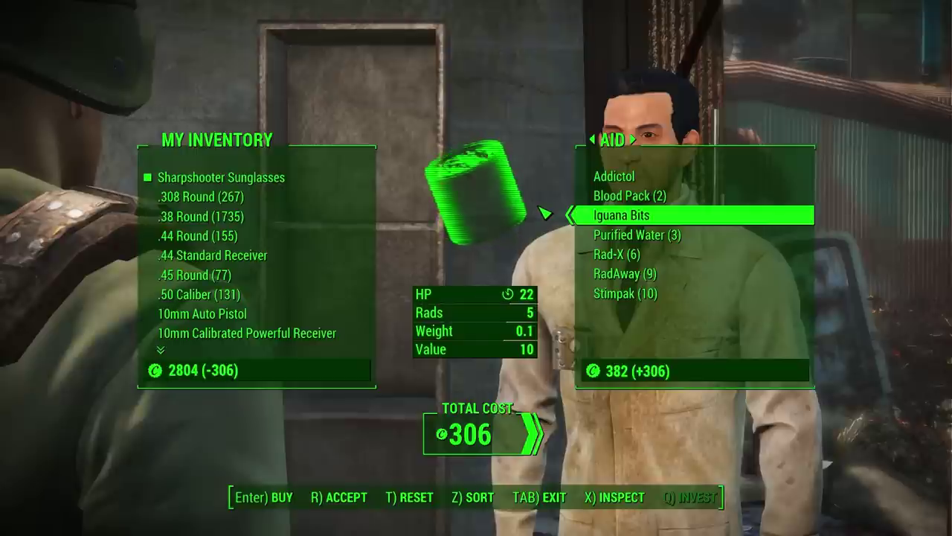
key(r)
key(Return)
key(Tab)
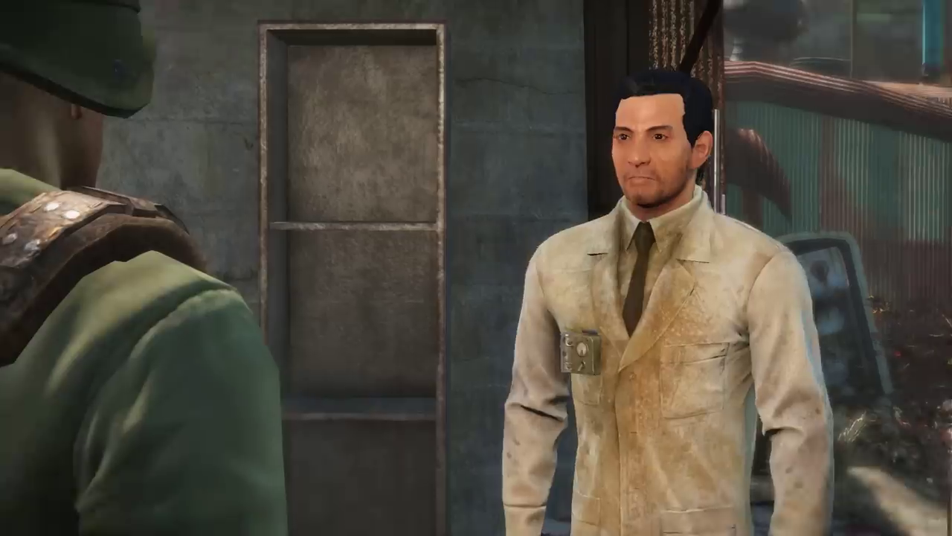
Step: Check the Sharpshooter Sunglasses entry in the Pip-Boy's apparel inventory, put the Pip-Boy away, and walk out of the surgery stall
key(Tab)
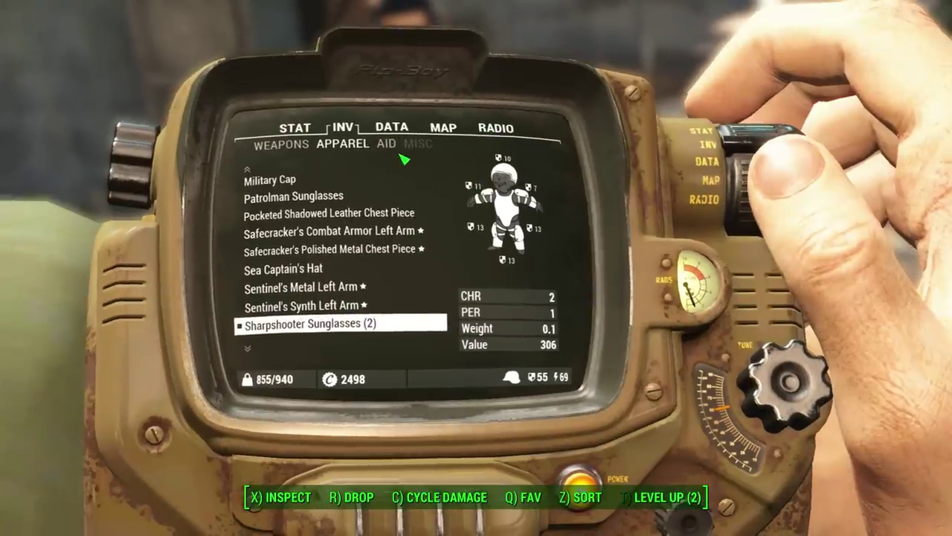
scroll(351, 325, down, 1)
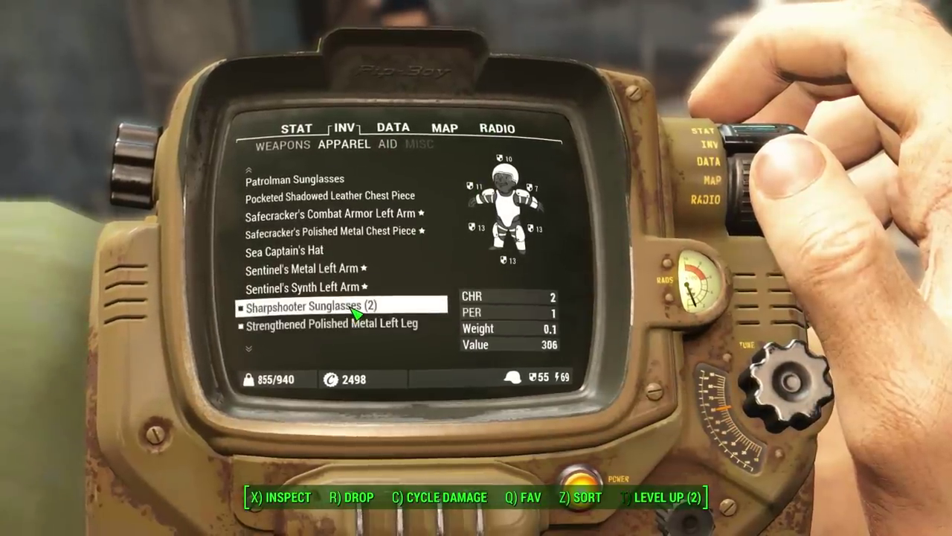
key(Tab)
key(w)
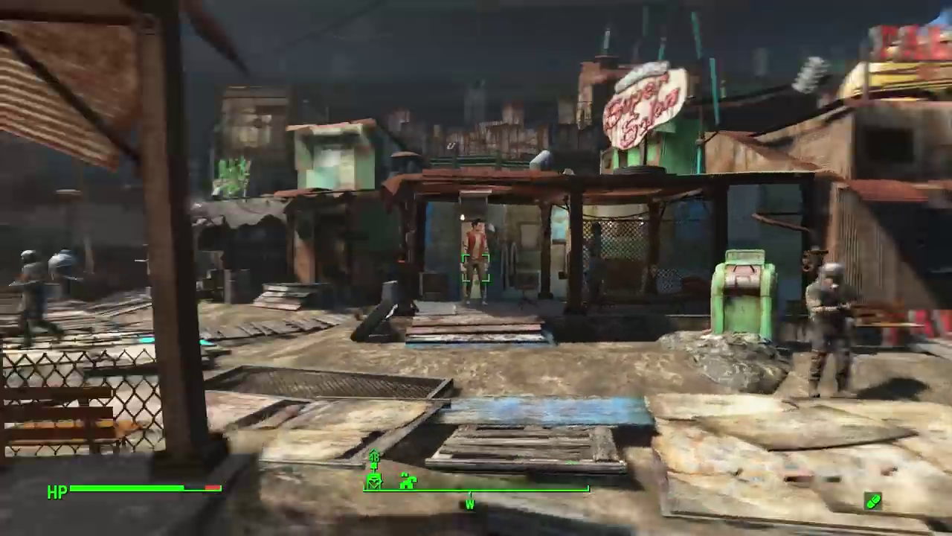